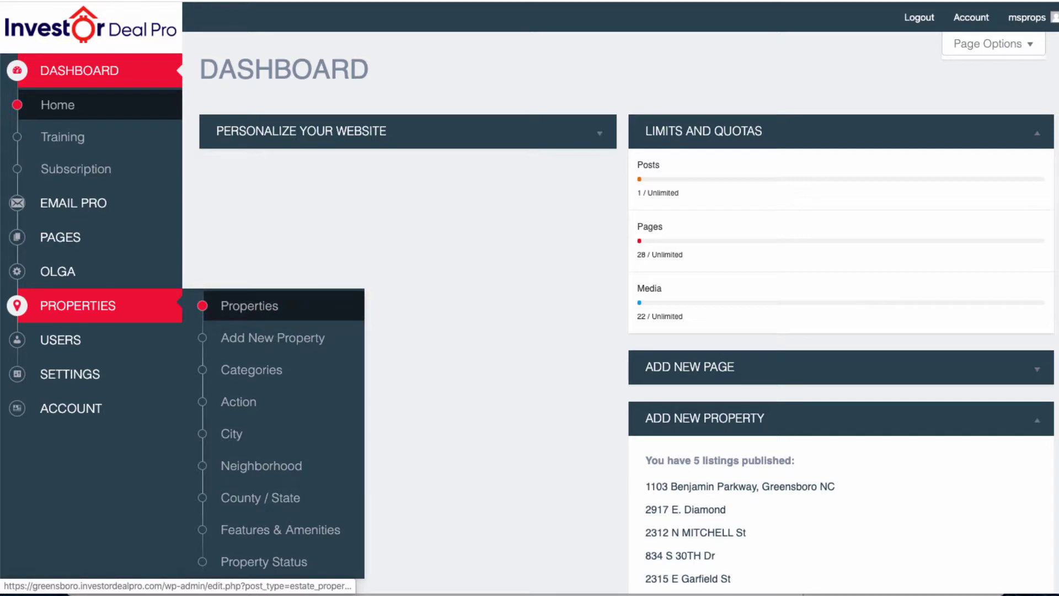
Open the analysis for Phoenix listing 166 ($39,900) from the Properties list.
left_click(249, 306)
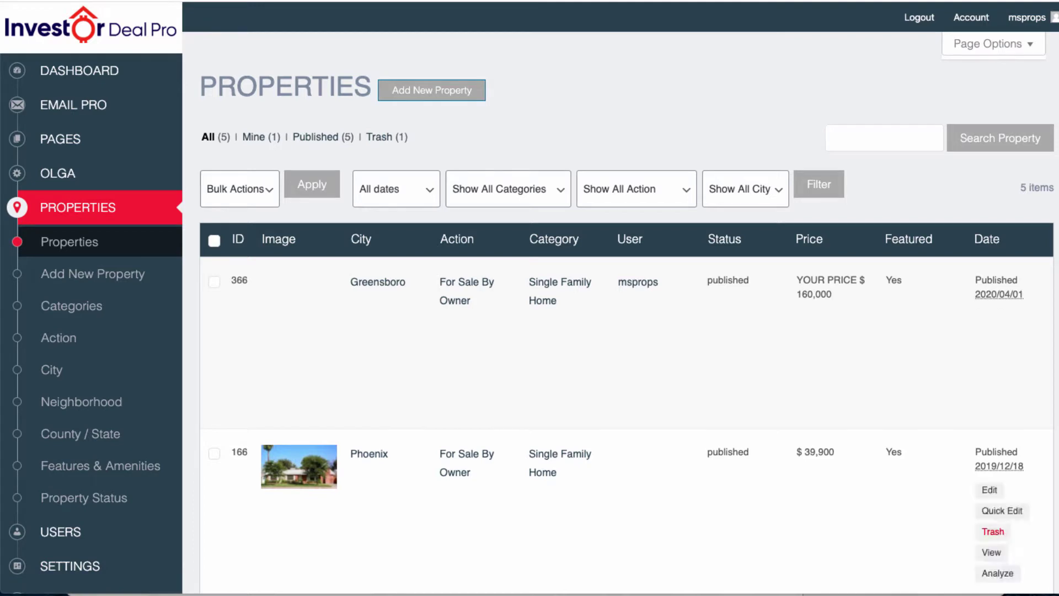
scroll(627, 308, "down", 5)
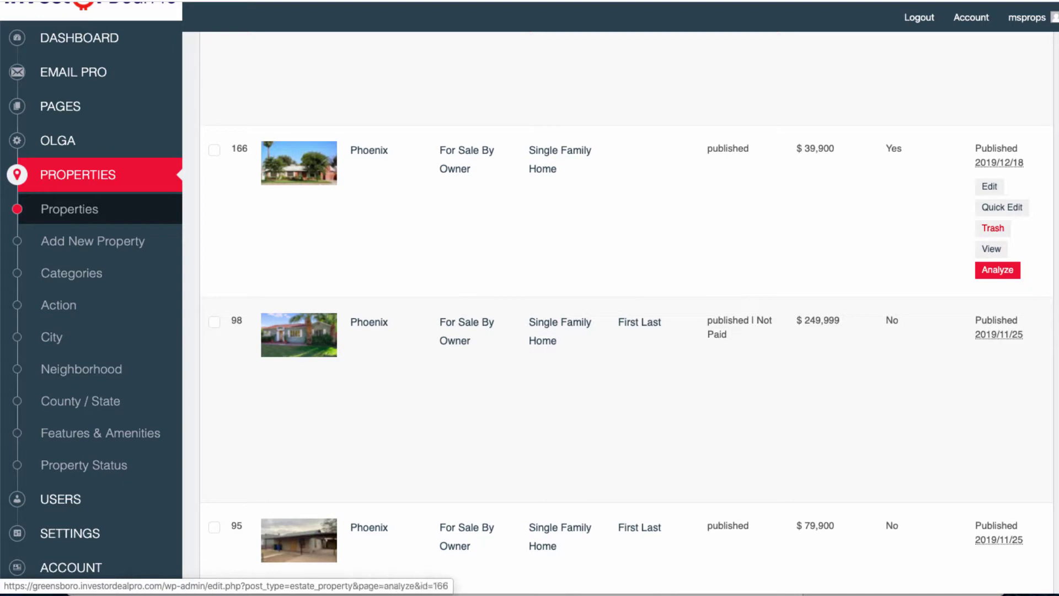
left_click(997, 269)
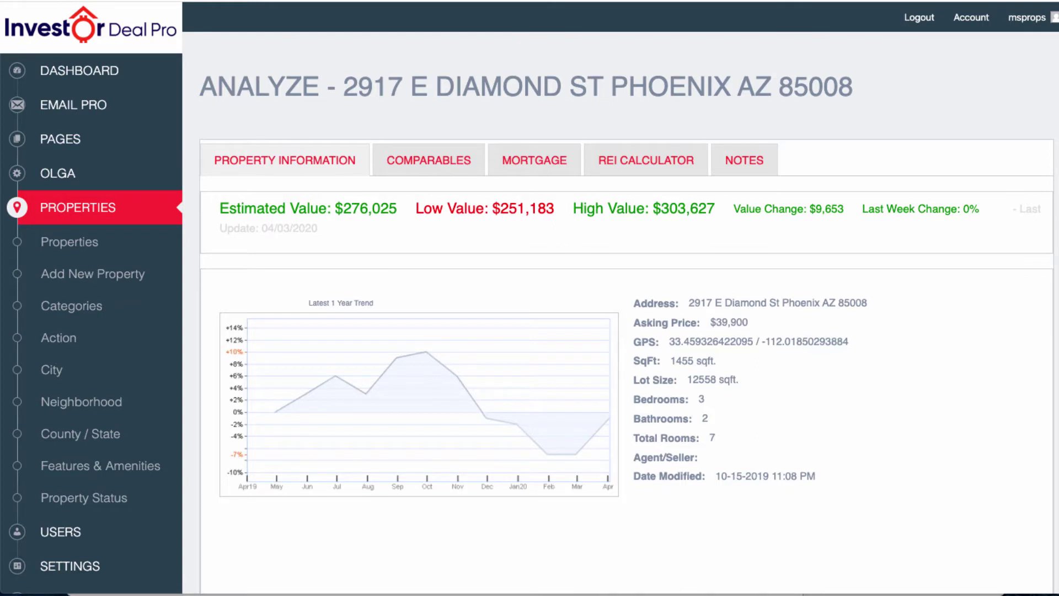
left_click_drag(199, 82, 816, 480)
left_click(816, 513)
left_click(285, 160)
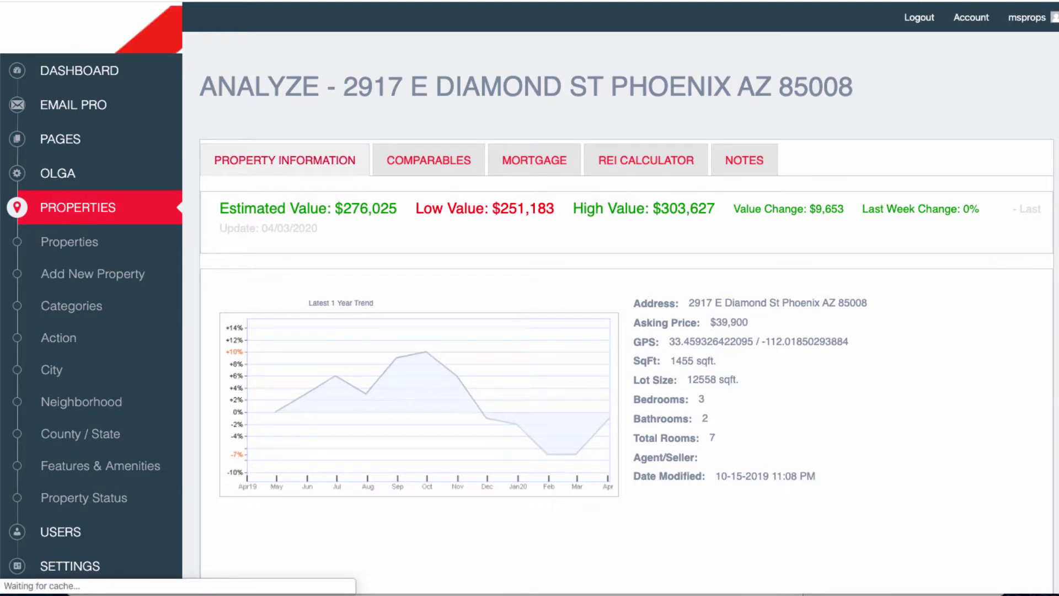
left_click_drag(634, 303, 818, 478)
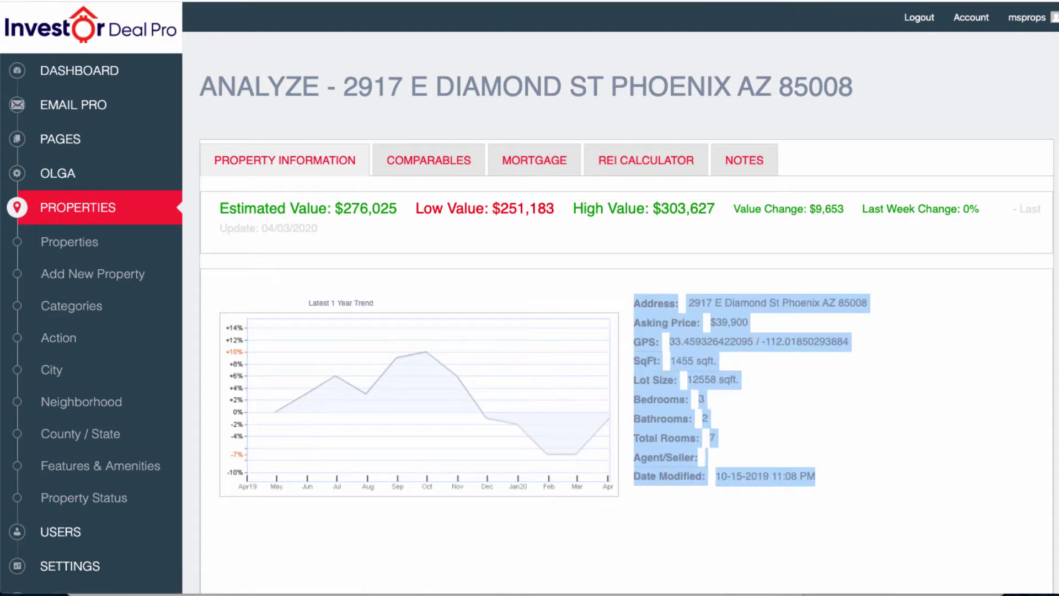
left_click(828, 481)
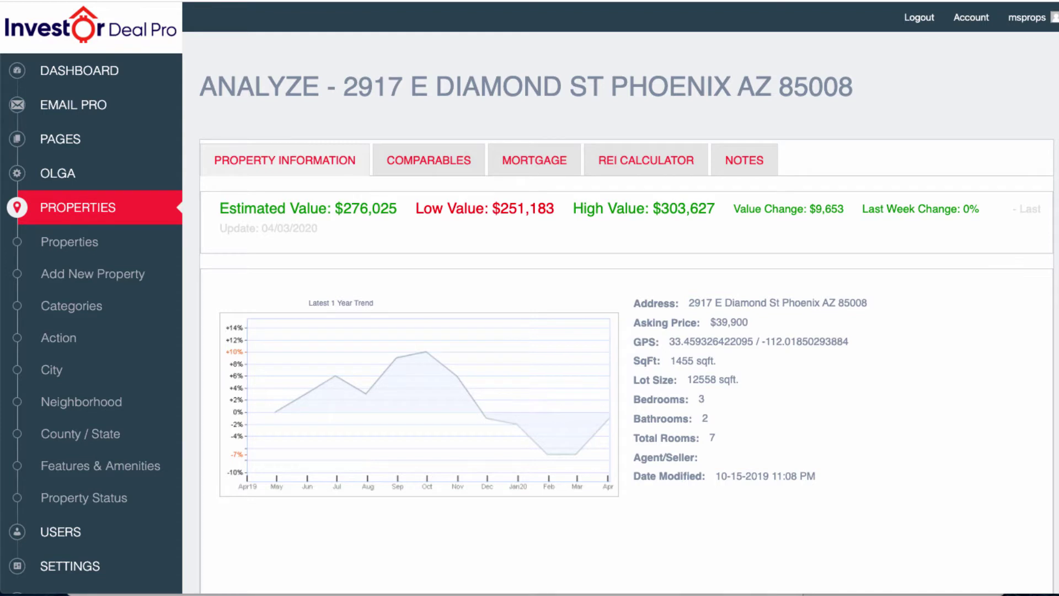
left_click_drag(634, 342, 843, 342)
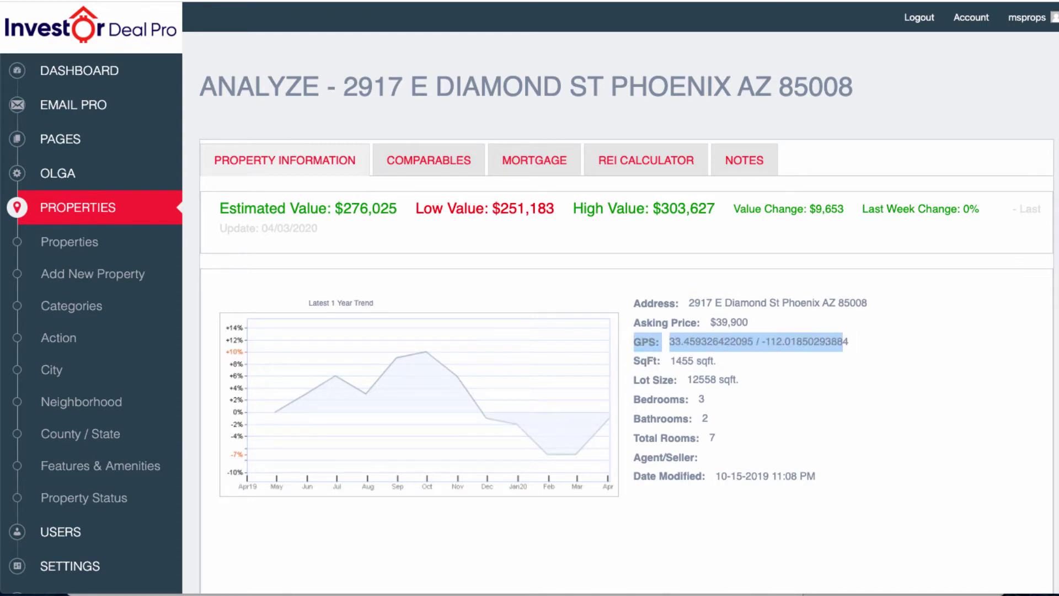
left_click(843, 342)
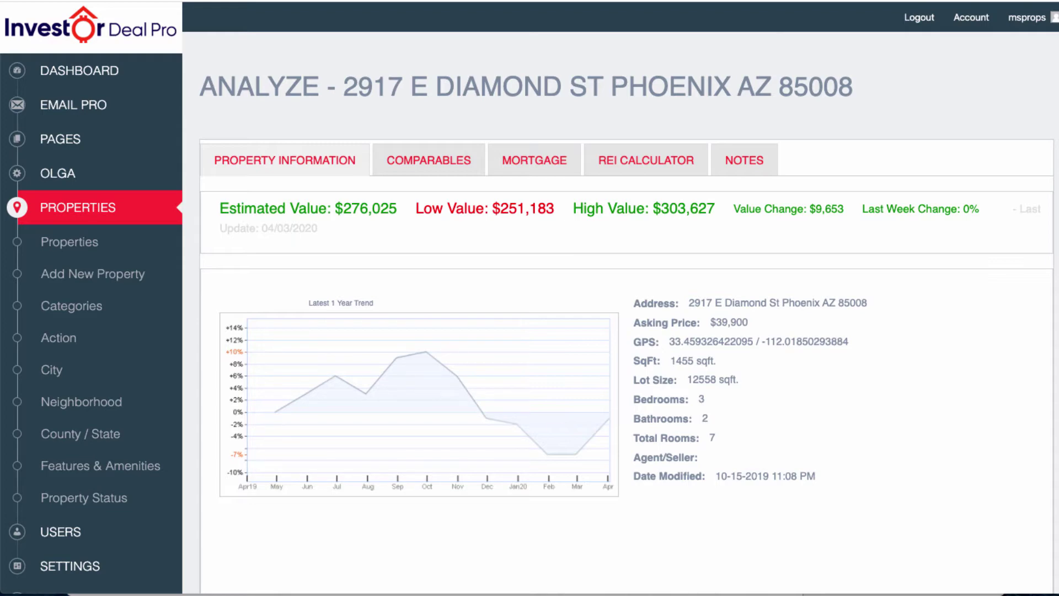
left_click_drag(733, 208, 843, 208)
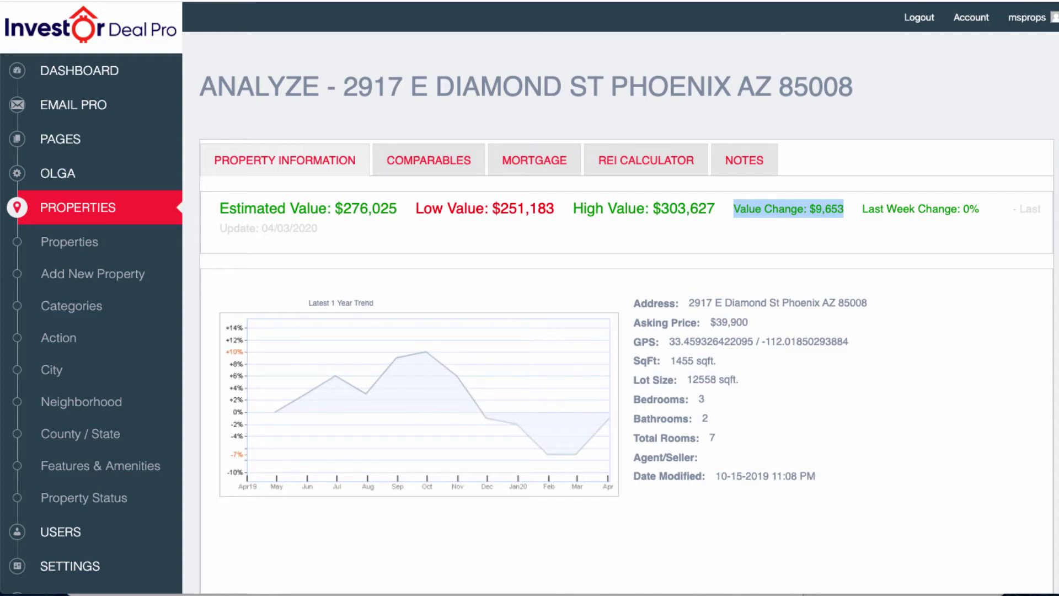
left_click(827, 226)
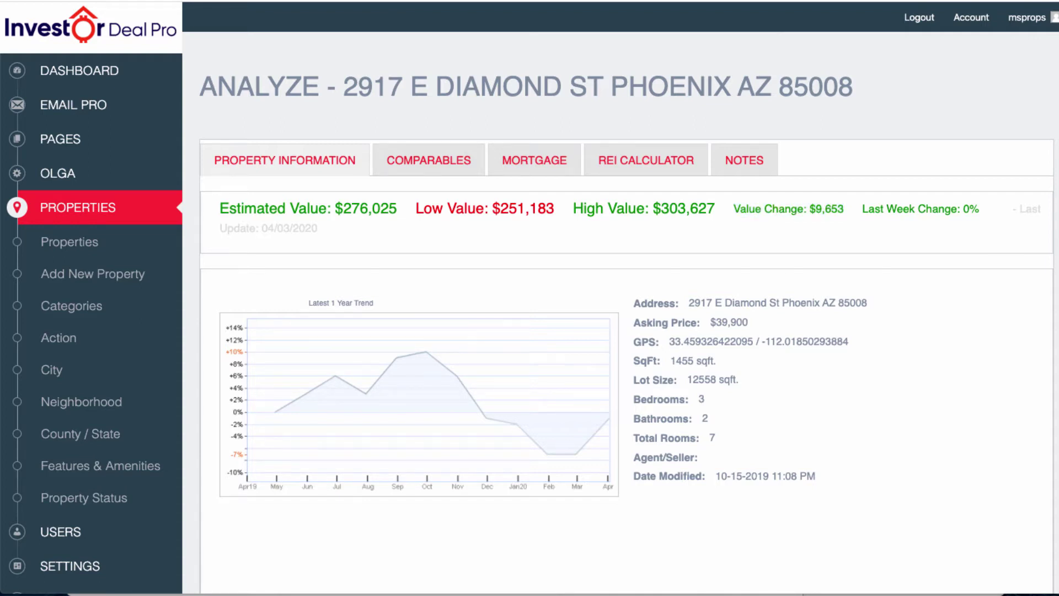
left_click_drag(397, 211, 219, 211)
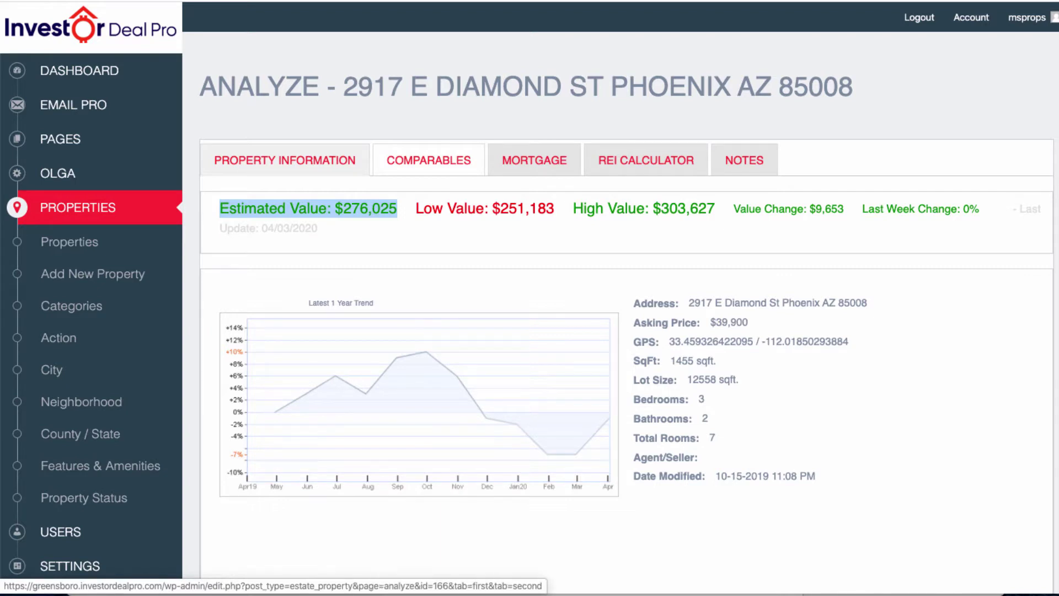
left_click(428, 160)
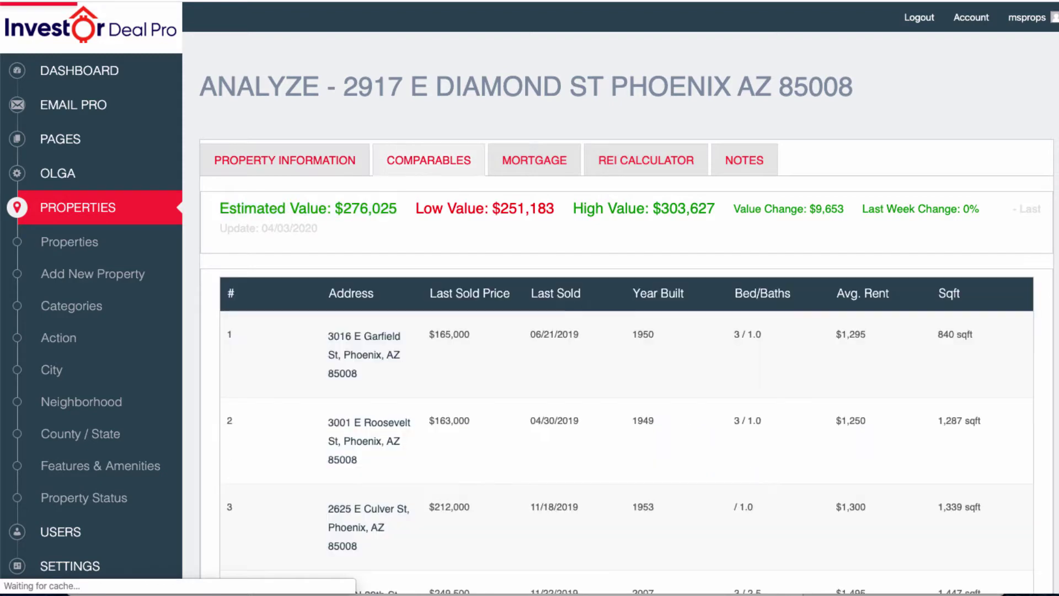
scroll(626, 331, "down", 10)
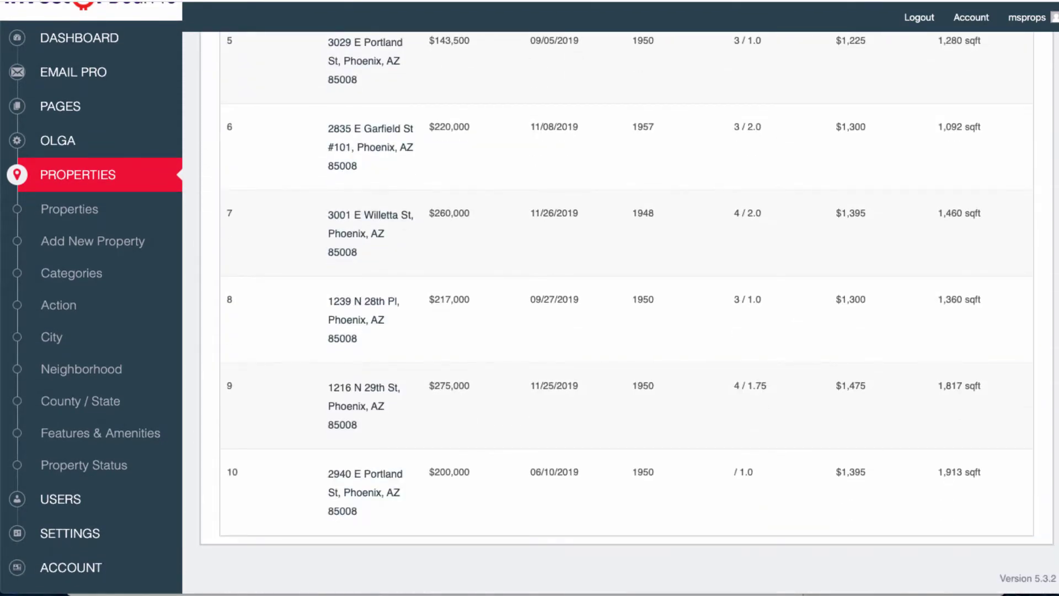
scroll(626, 331, "up", 10)
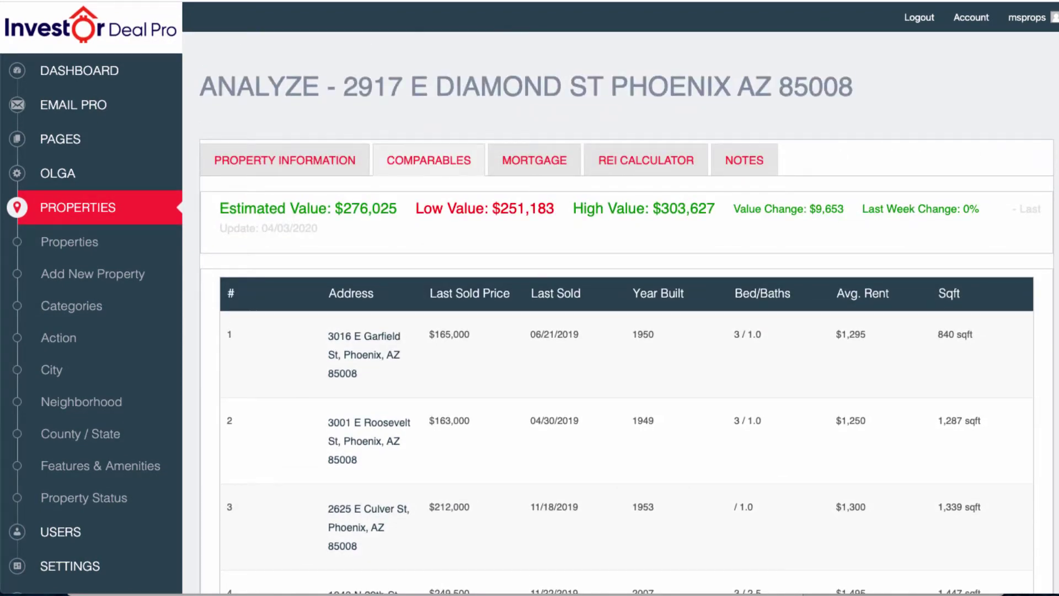
left_click(534, 161)
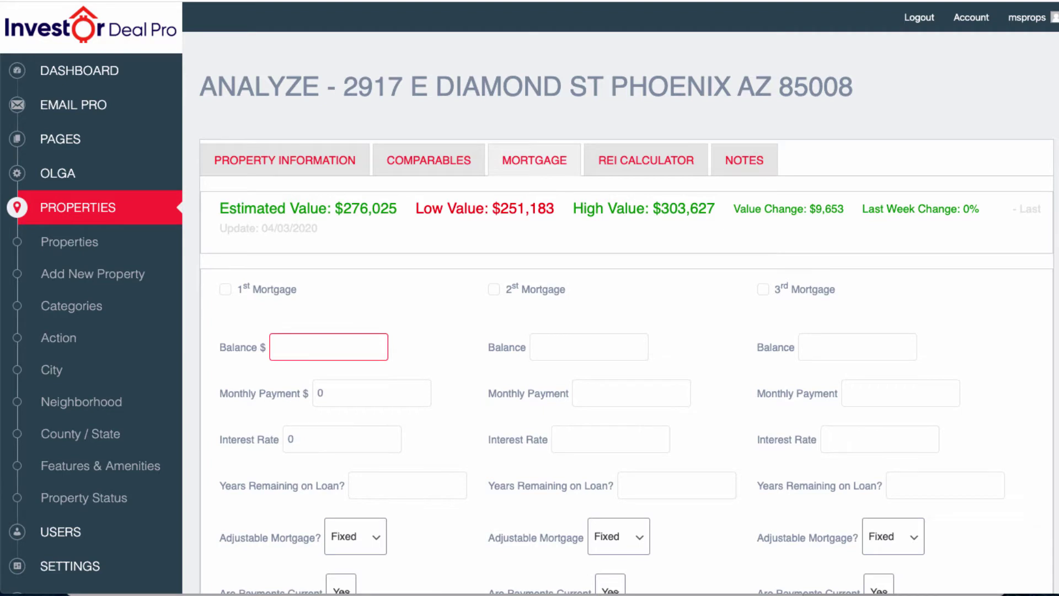
Leave the 1st Mortgage balance, payment, rate and years fields empty and move to Notes.
left_click(329, 347)
left_click(371, 393)
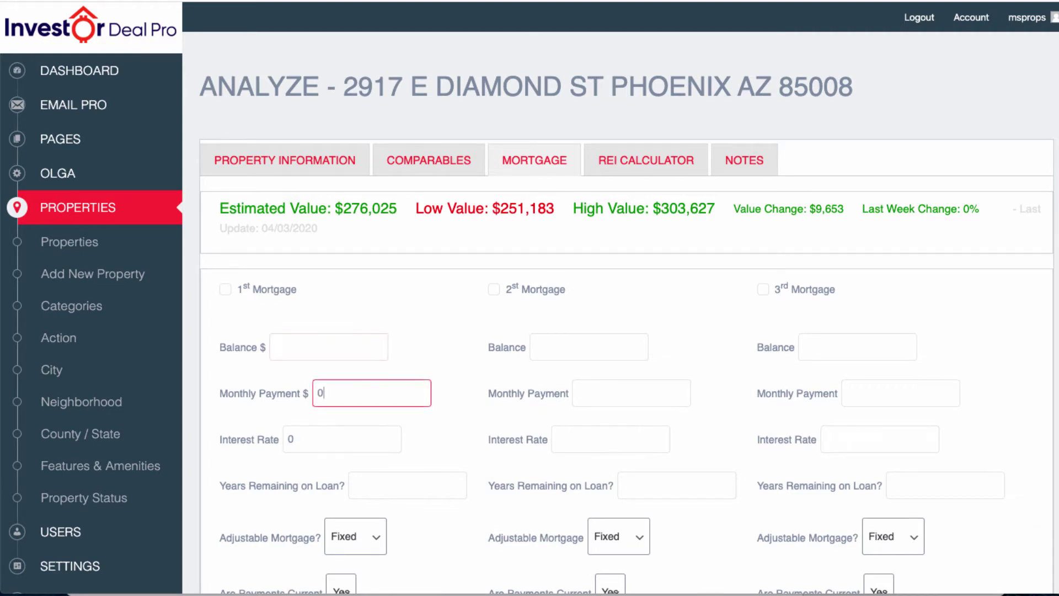
left_click(342, 439)
left_click(407, 485)
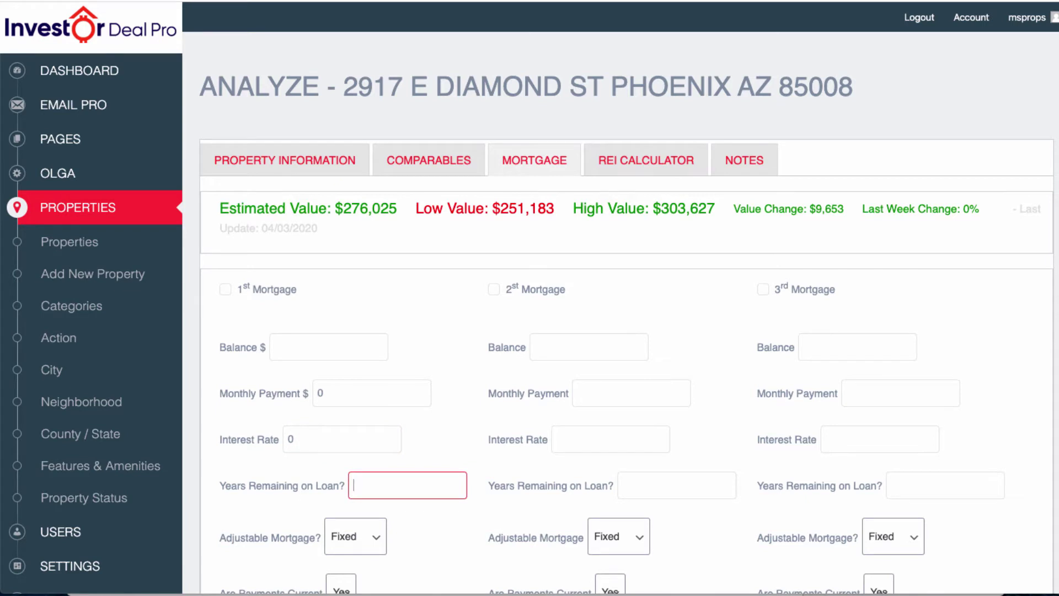
scroll(626, 320, "down", 3)
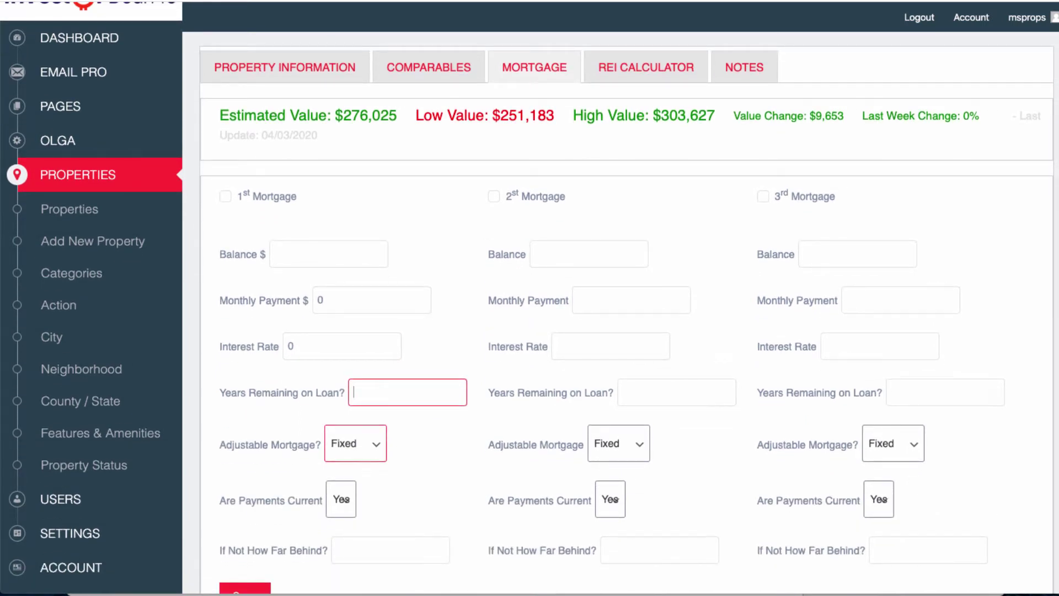
scroll(526, 298, "down", 1)
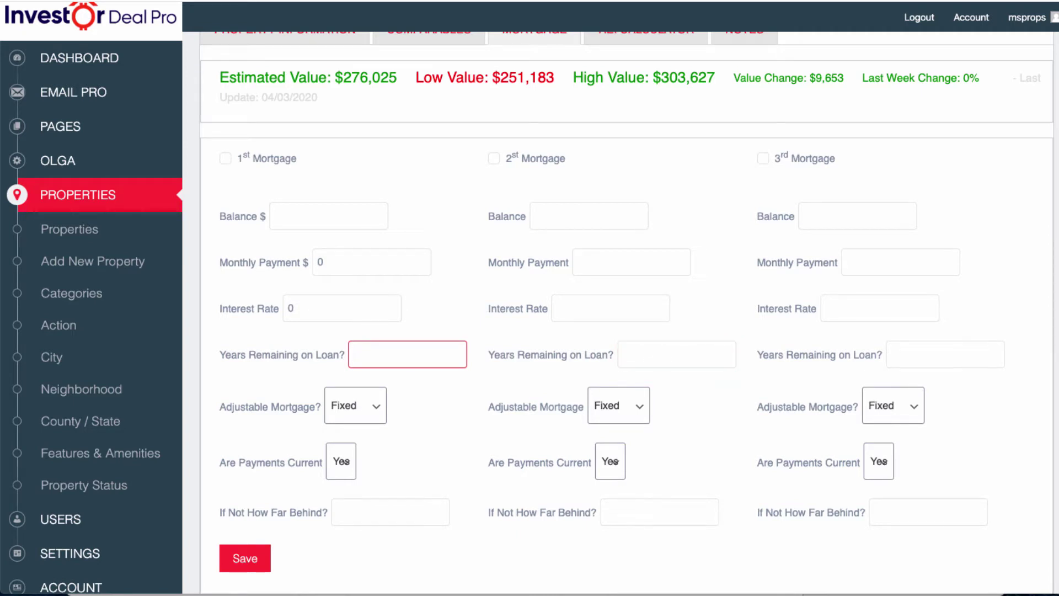
scroll(626, 309, "up", 3)
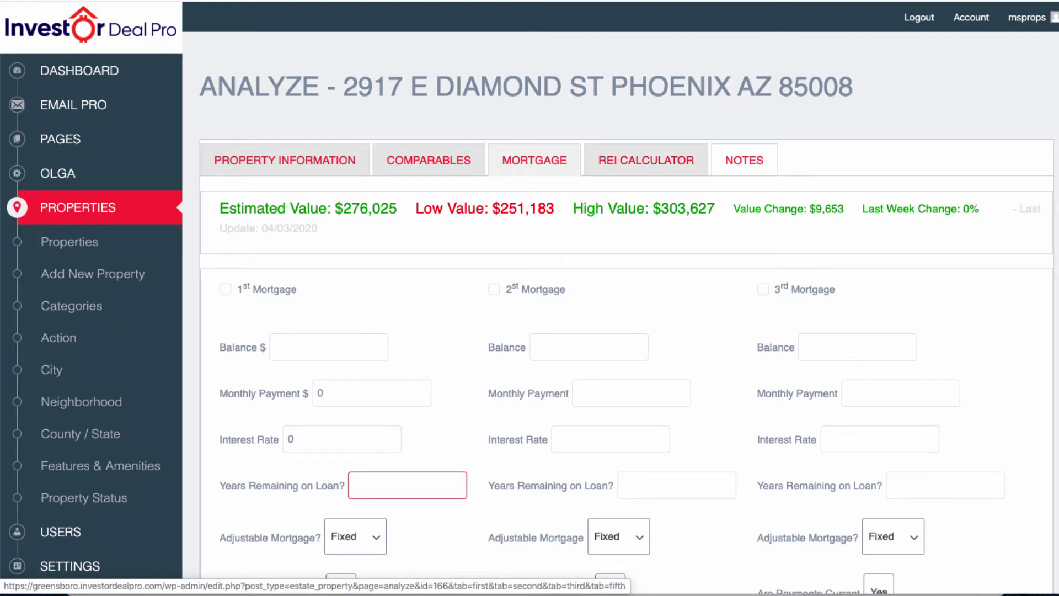
left_click(744, 160)
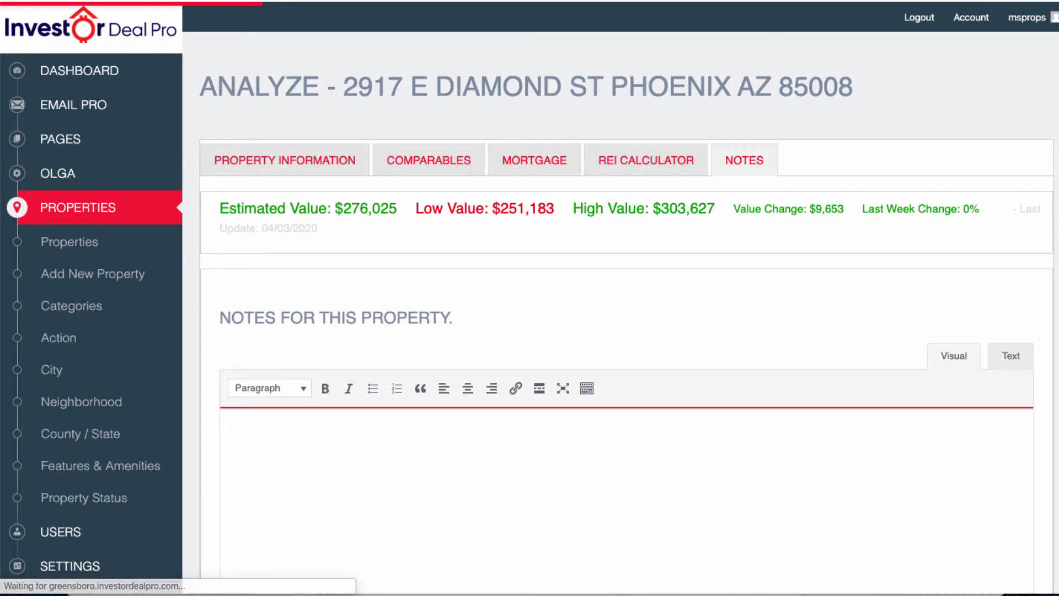
left_click(228, 428)
scroll(627, 428, "down", 2)
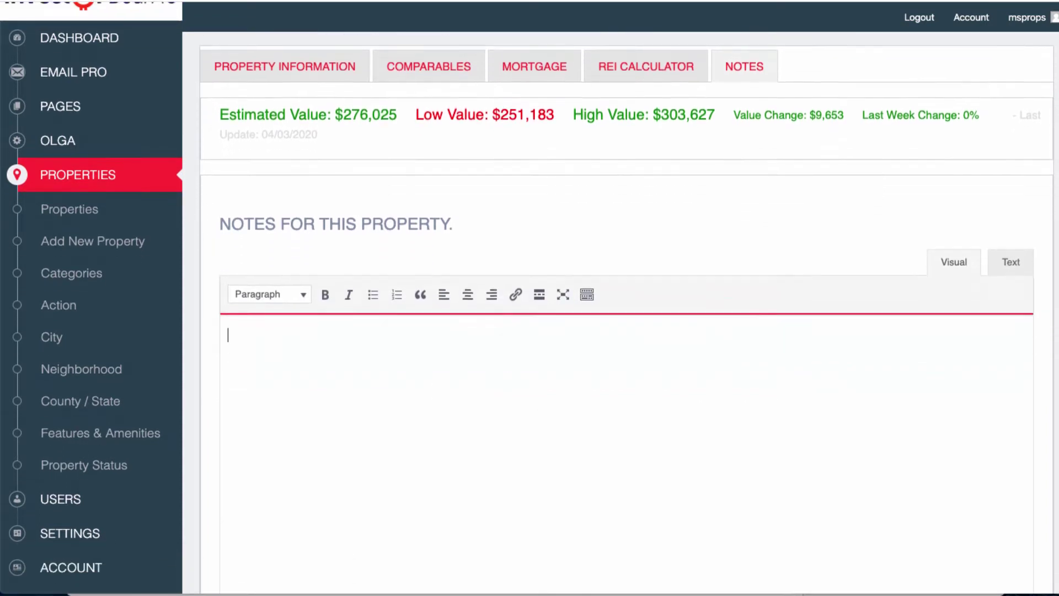
scroll(627, 386, "down", 3)
scroll(627, 386, "up", 1)
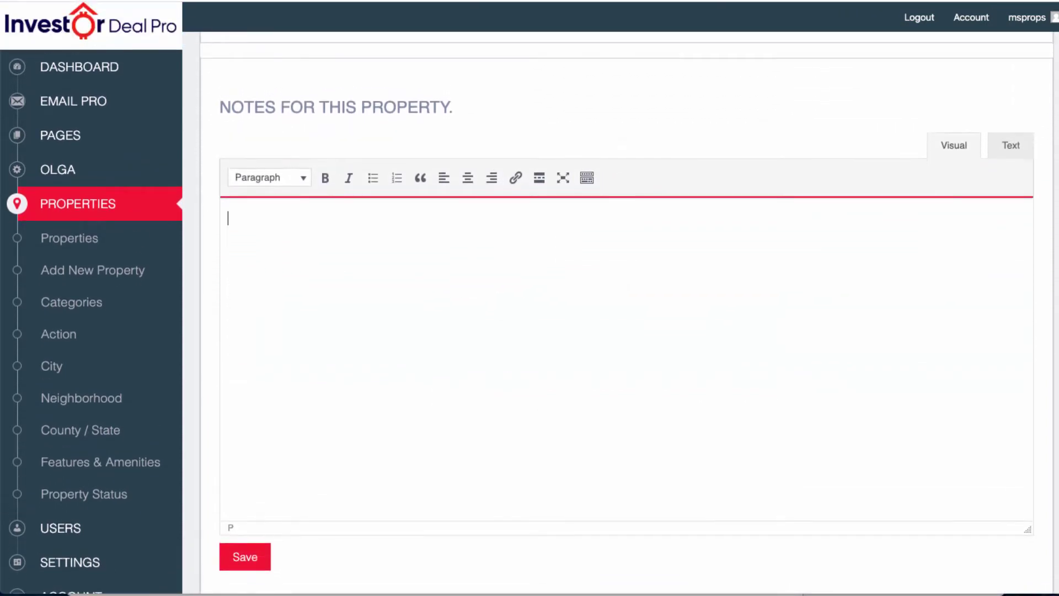
type("jkdnvdlksndk  df ;kd dkl")
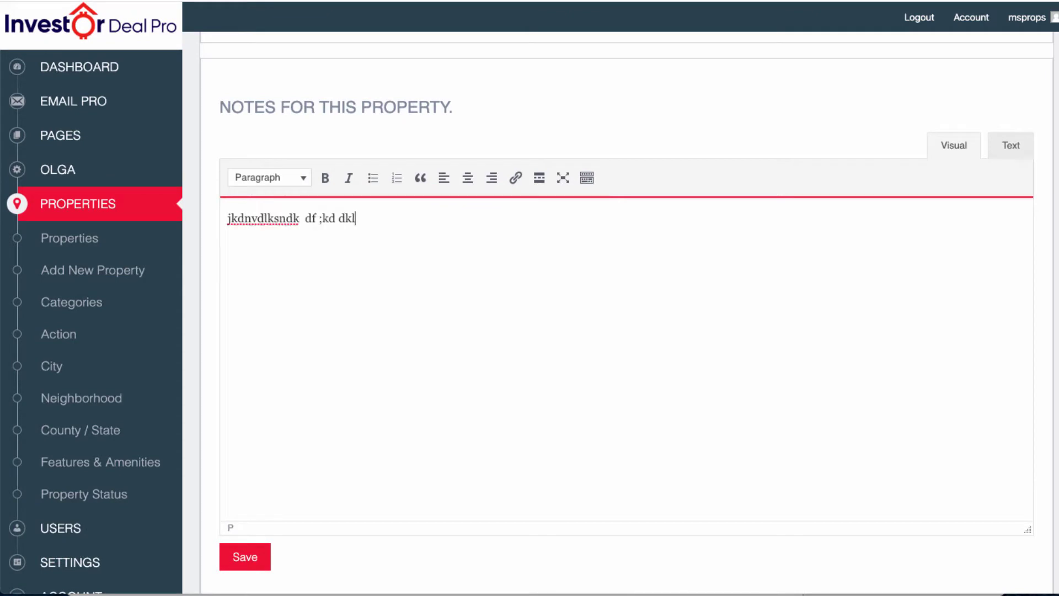
key("ctrl+a")
key("BackSpace")
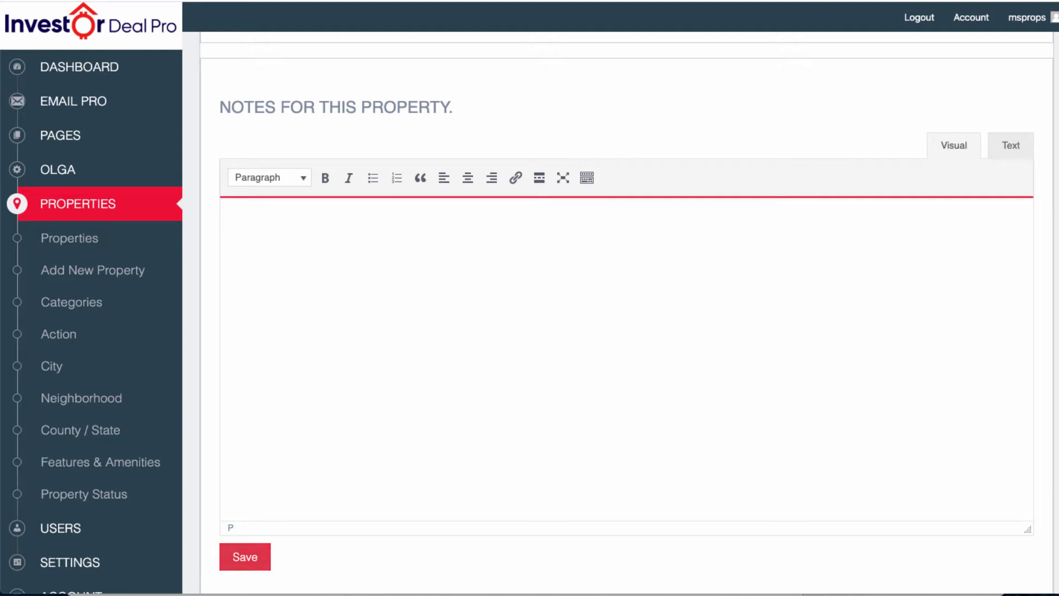
scroll(626, 309, "up", 3)
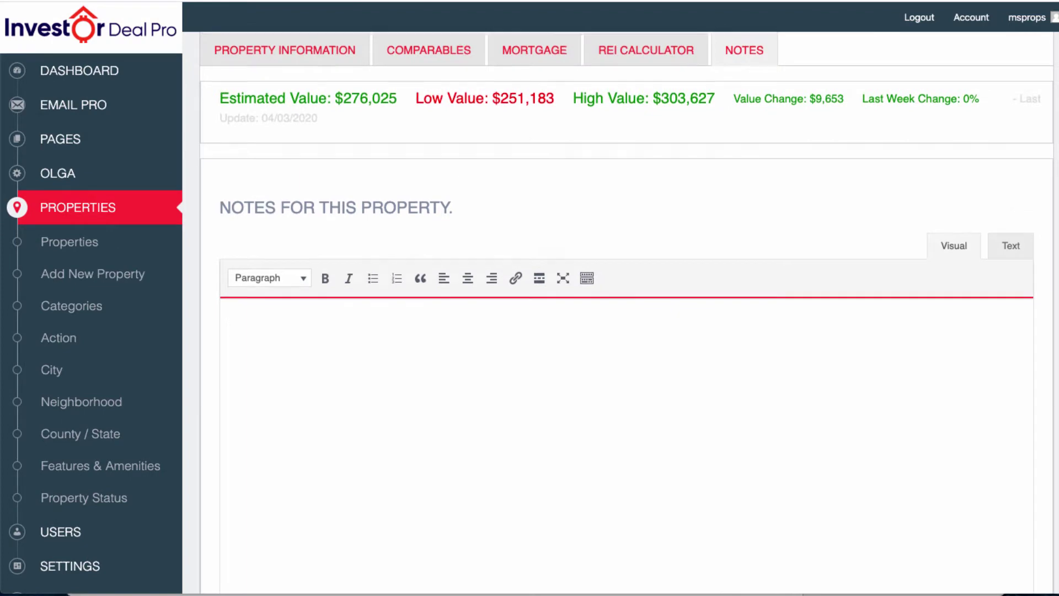
scroll(627, 309, "up", 3)
left_click(645, 160)
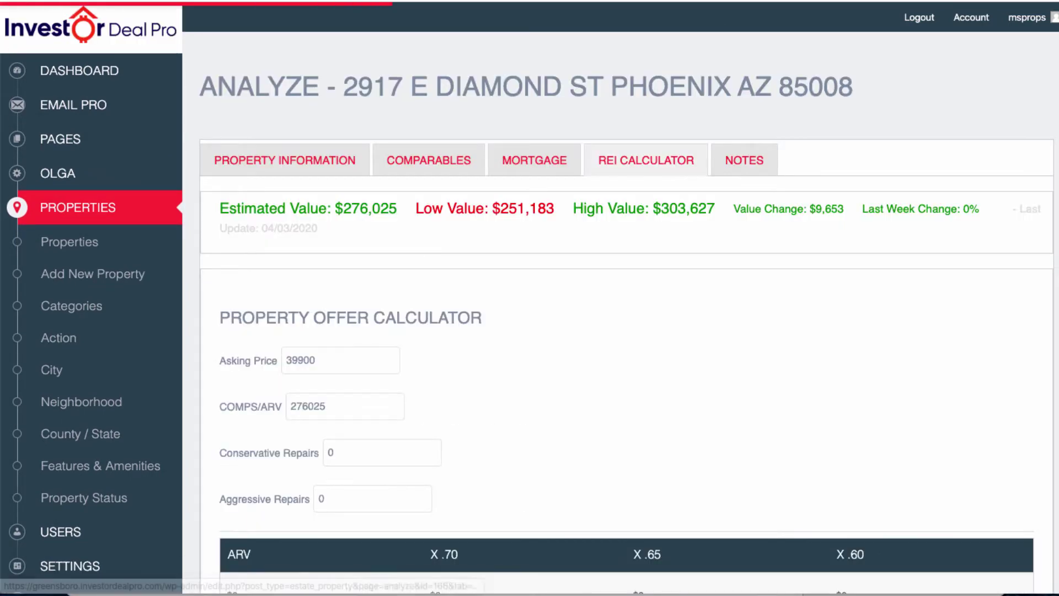
scroll(627, 331, "down", 10)
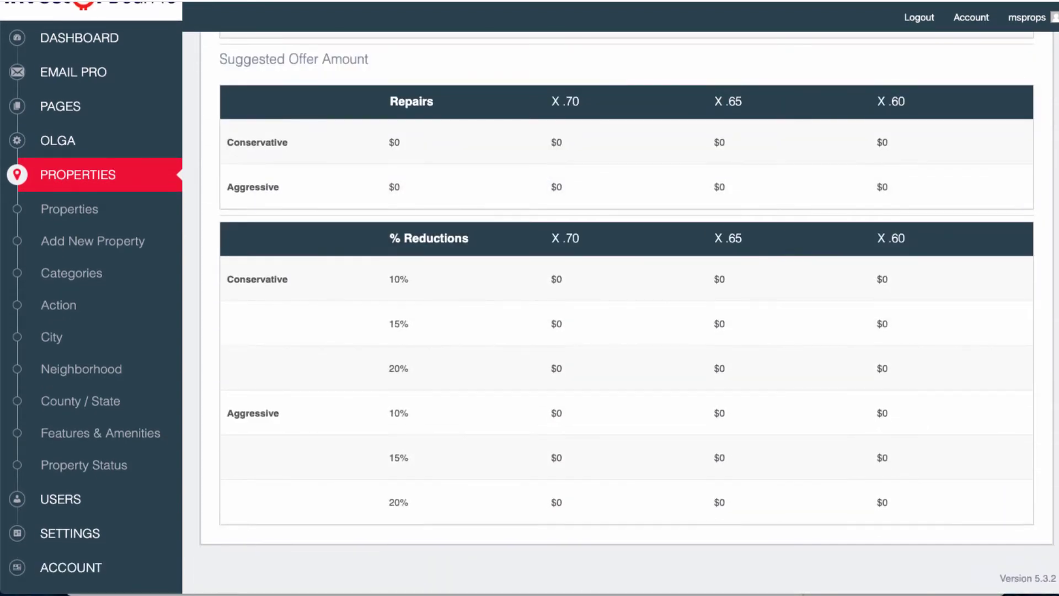
scroll(626, 331, "up", 4)
scroll(626, 331, "up", 1)
scroll(627, 331, "down", 5)
scroll(626, 331, "up", 4)
scroll(627, 330, "down", 1)
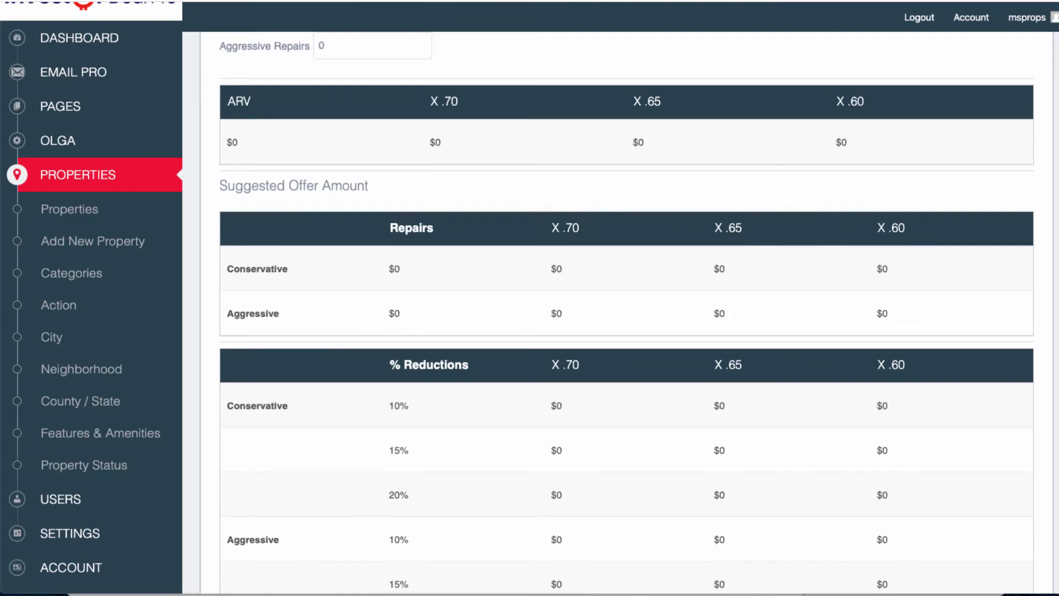
left_click_drag(227, 101, 252, 101)
left_click_drag(430, 101, 457, 101)
left_click_drag(633, 101, 661, 101)
left_click_drag(837, 101, 863, 101)
left_click_drag(219, 186, 368, 186)
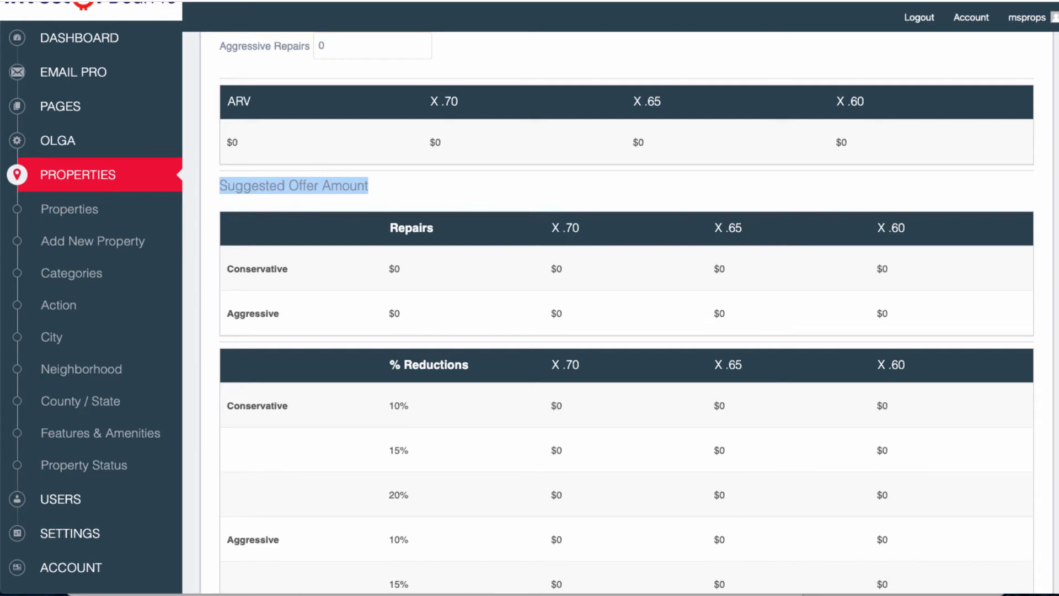
left_click(370, 187)
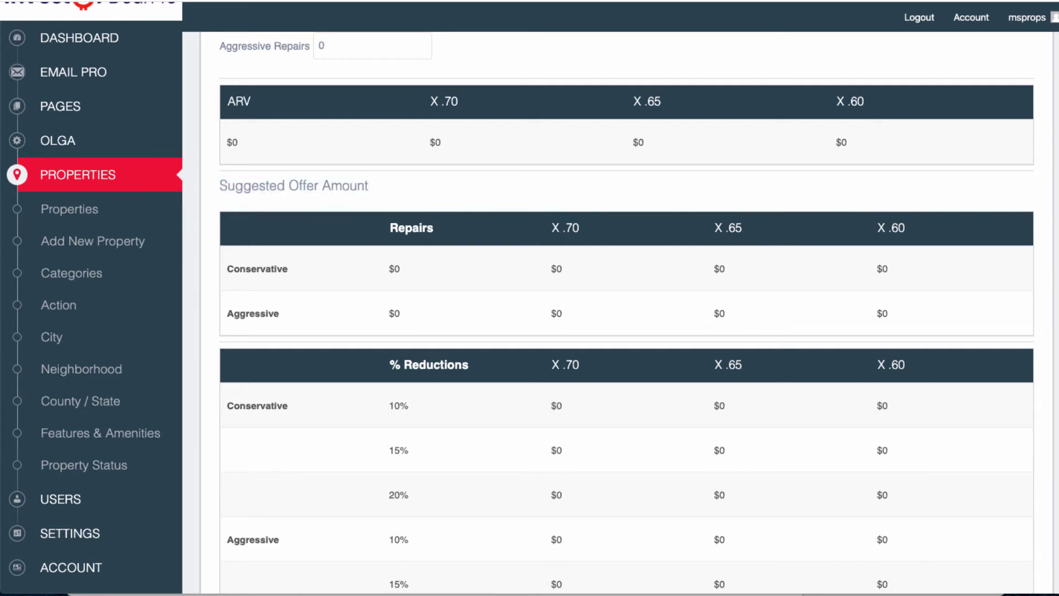
left_click_drag(227, 101, 251, 102)
left_click_drag(226, 269, 288, 269)
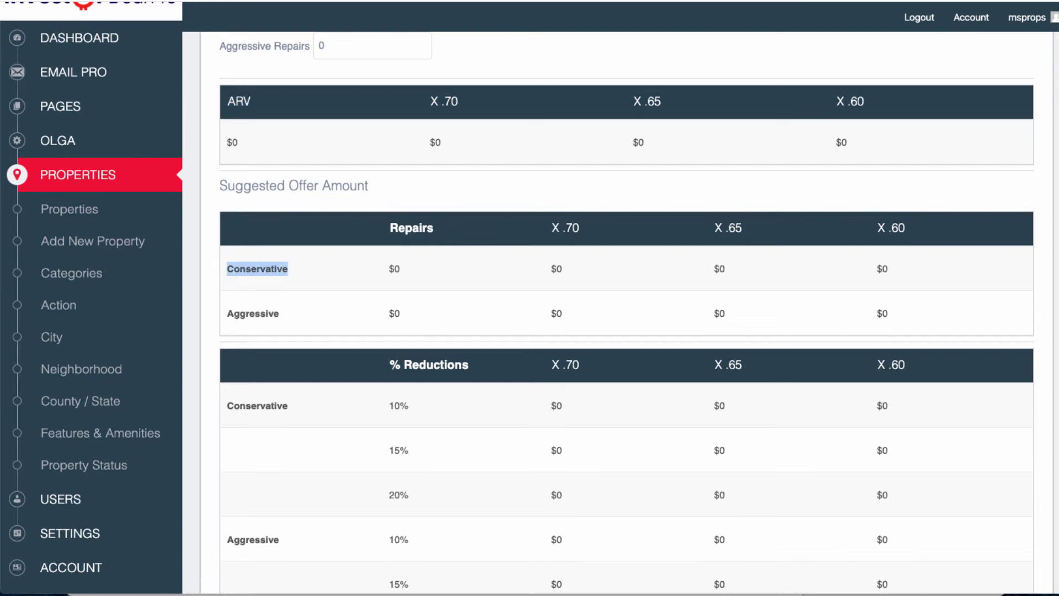
left_click_drag(227, 313, 279, 314)
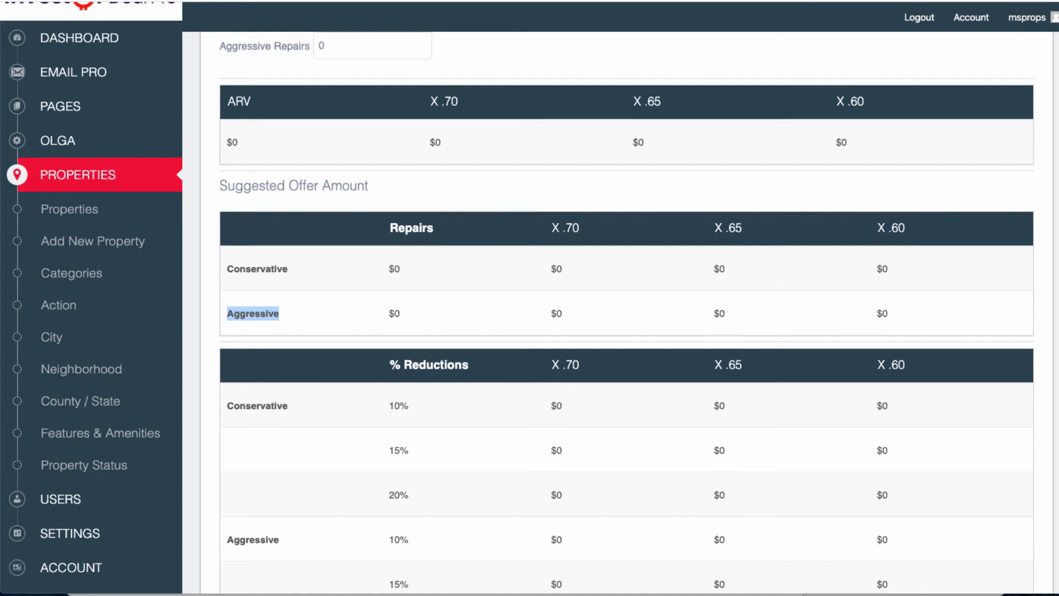
scroll(626, 309, "down", 3)
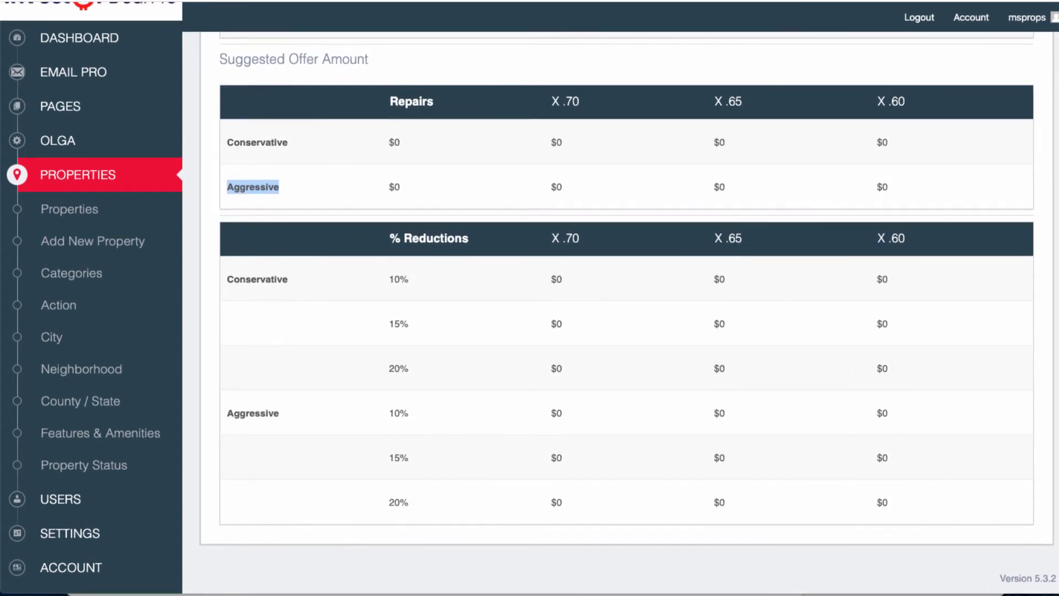
left_click(280, 188)
left_click_drag(389, 239, 468, 239)
left_click(412, 239)
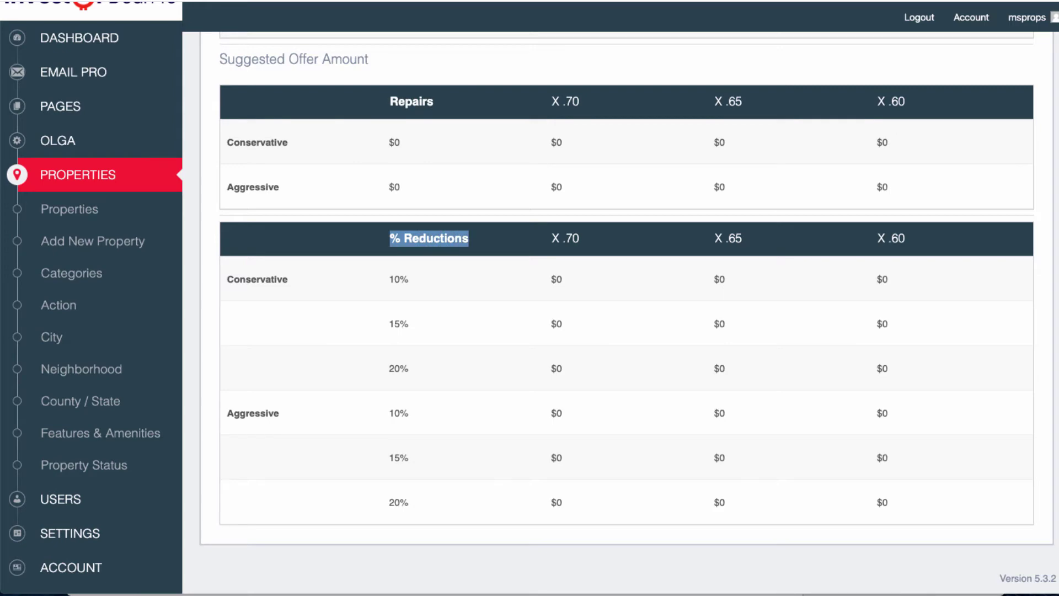
left_click_drag(220, 59, 369, 59)
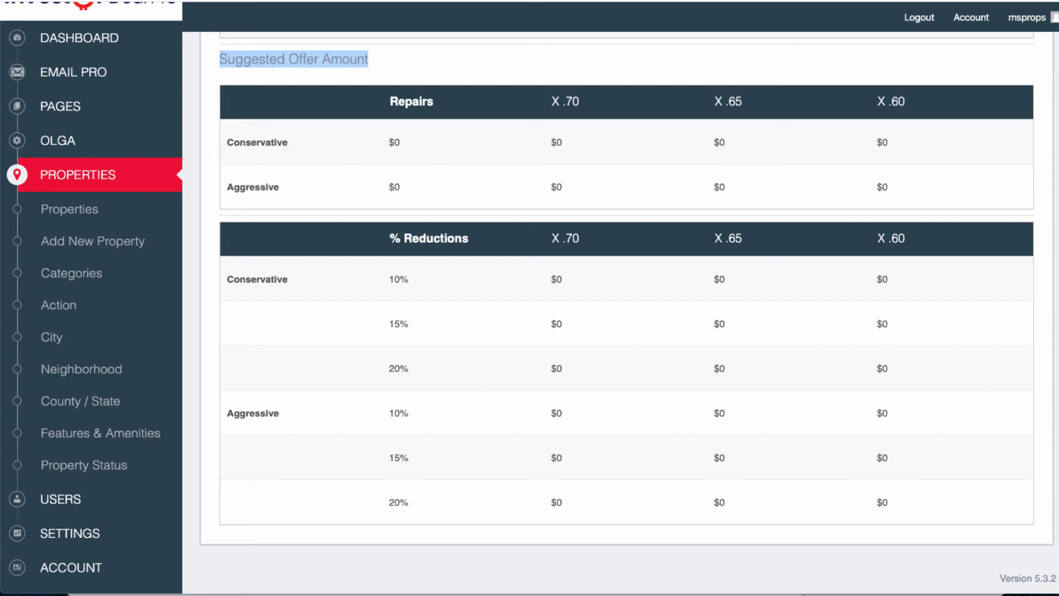
left_click_drag(389, 237, 413, 238)
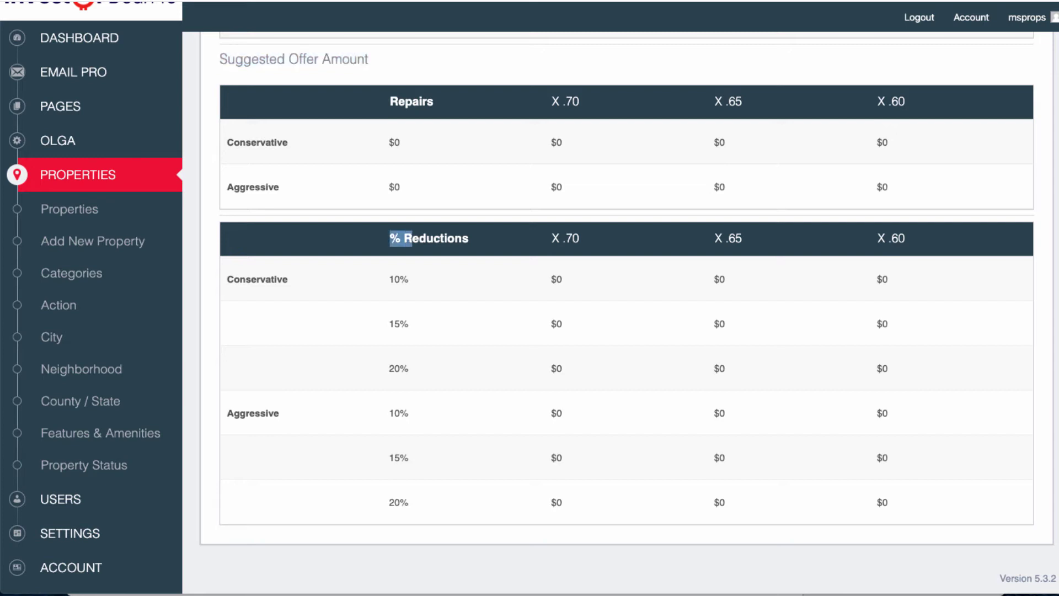
left_click(413, 239)
left_click_drag(409, 280, 389, 279)
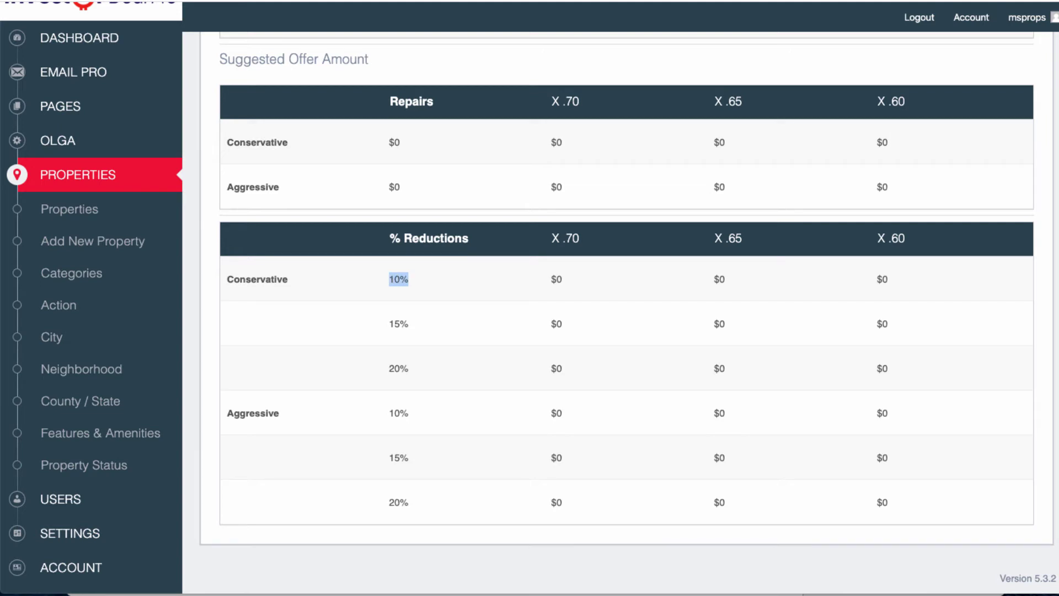
left_click_drag(409, 324, 389, 324)
left_click_drag(409, 368, 389, 369)
left_click_drag(226, 413, 280, 413)
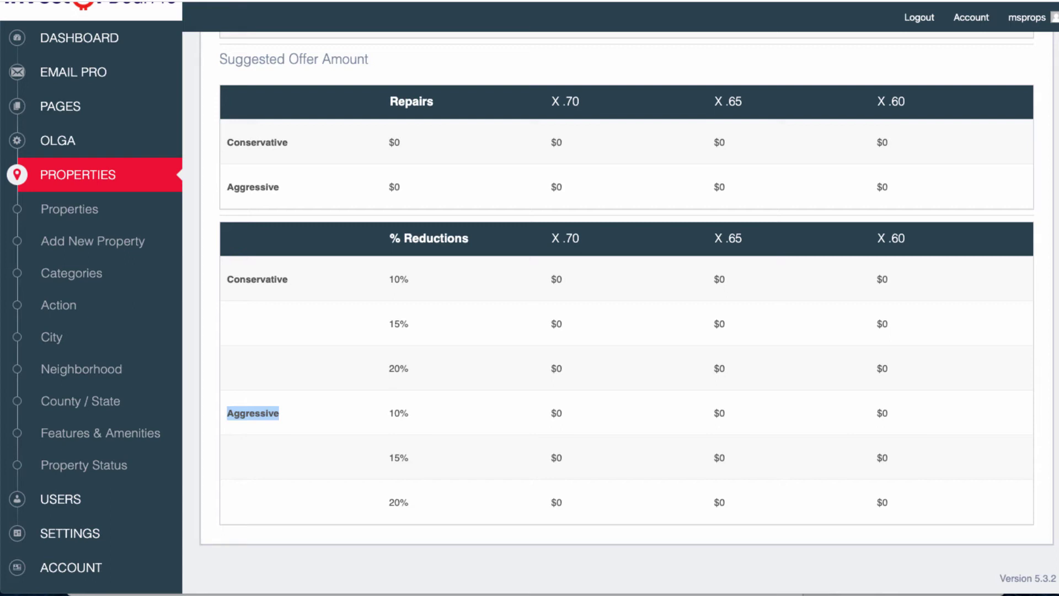
left_click_drag(220, 59, 368, 59)
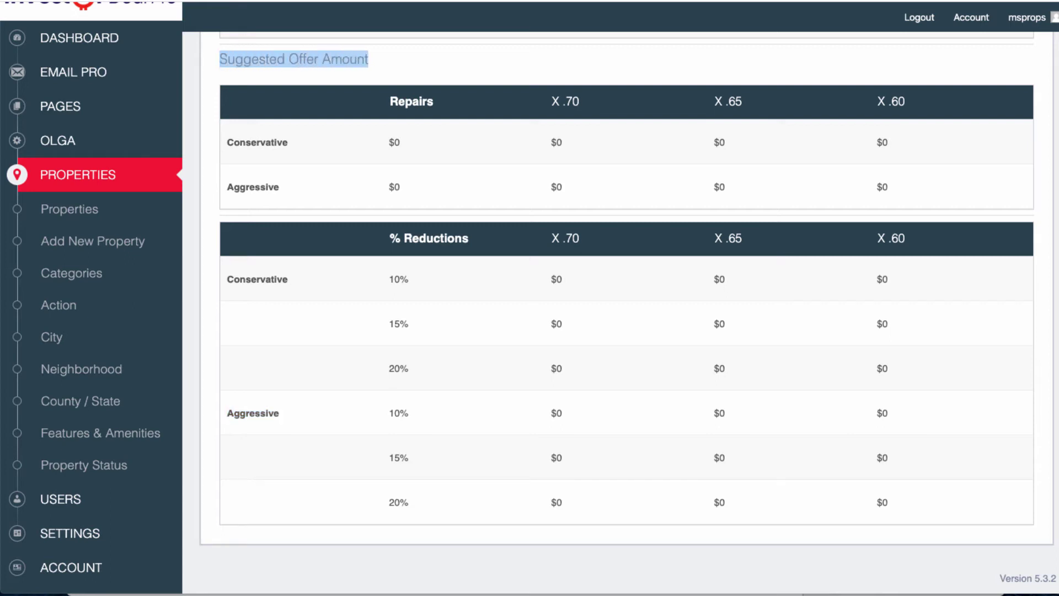
left_click_drag(226, 142, 889, 187)
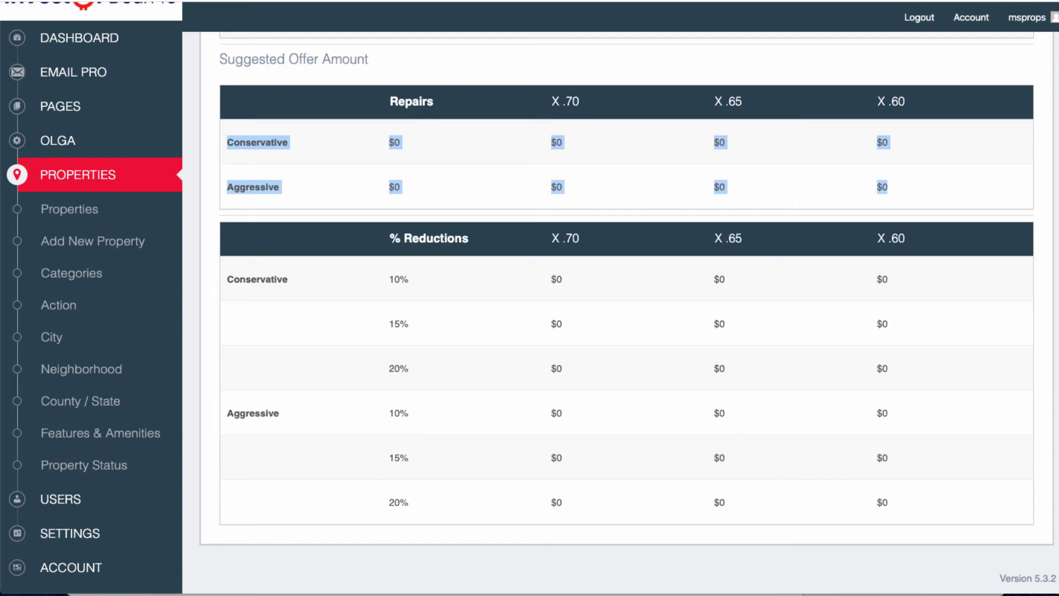
left_click(889, 187)
left_click_drag(227, 413, 725, 502)
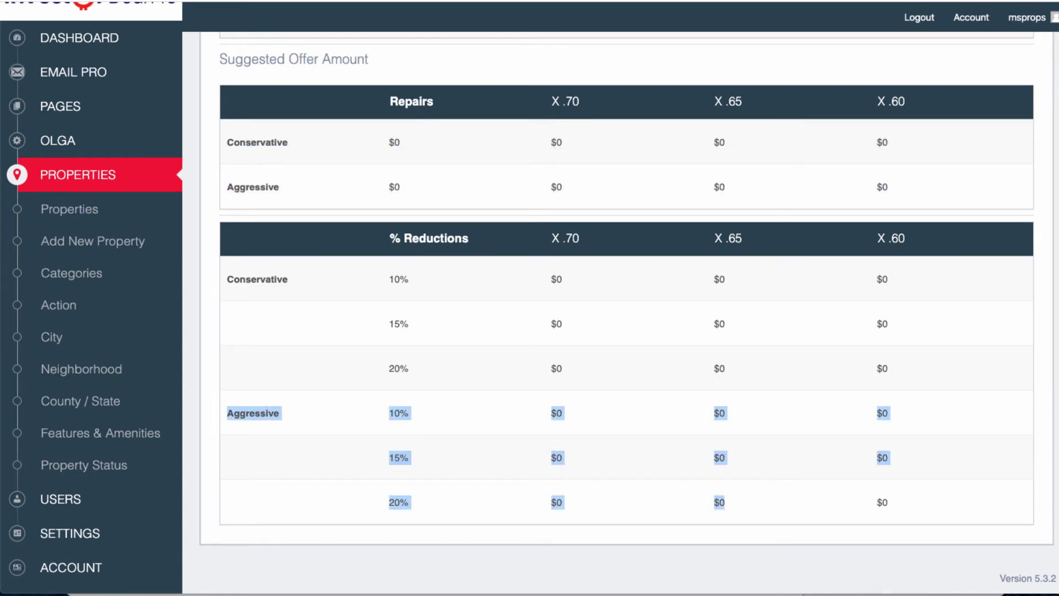
left_click(725, 502)
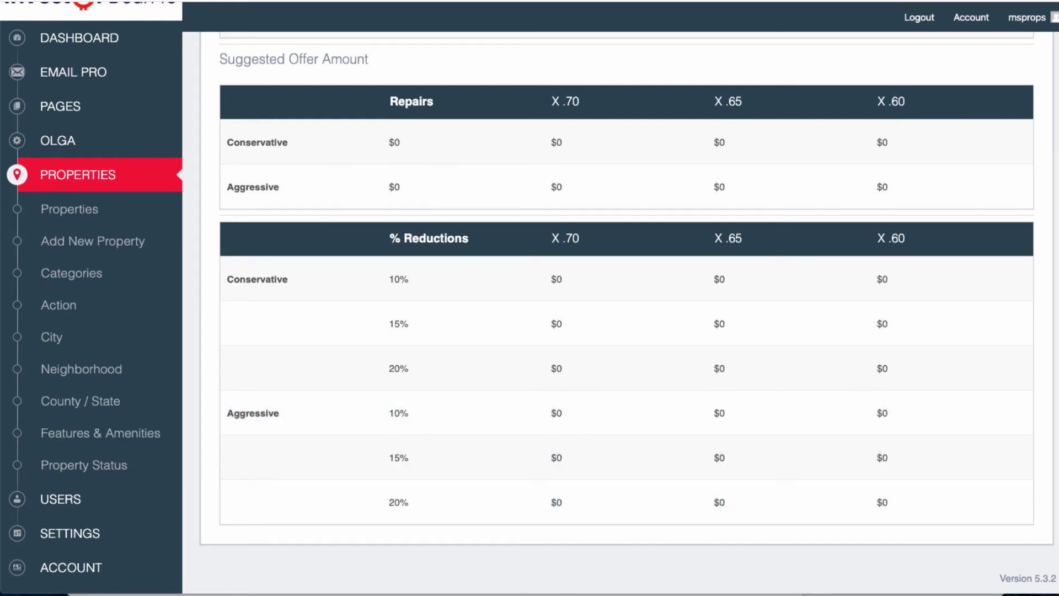
scroll(626, 314, "up", 6)
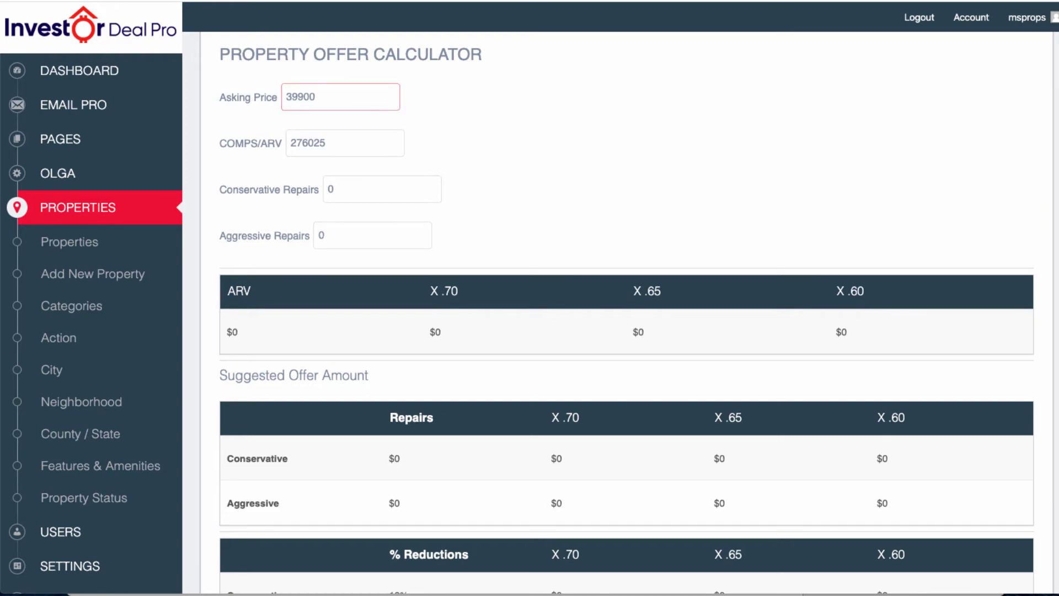
scroll(626, 315, "up", 5)
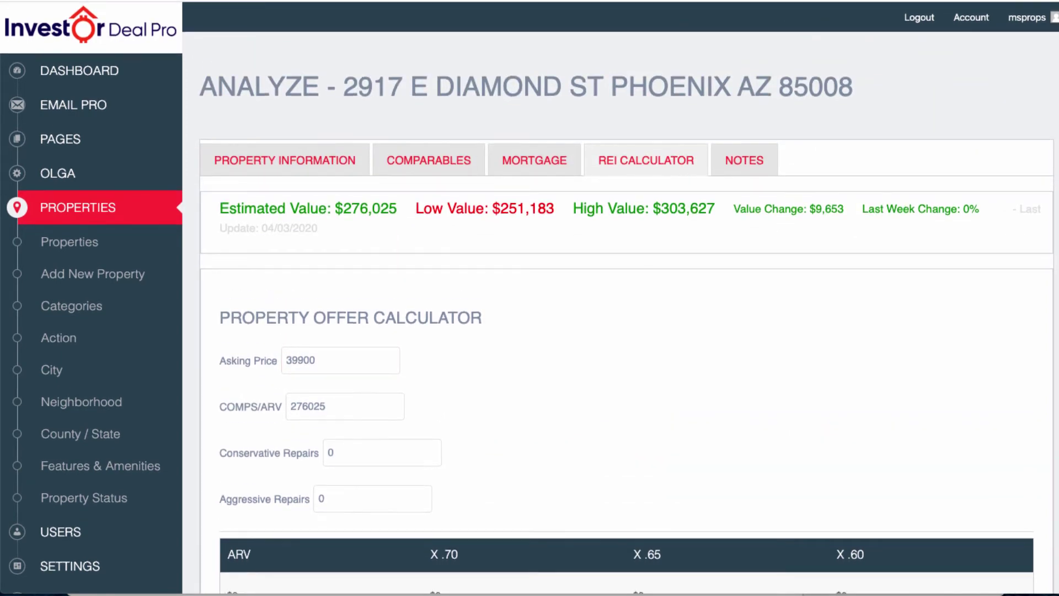
left_click_drag(343, 86, 838, 87)
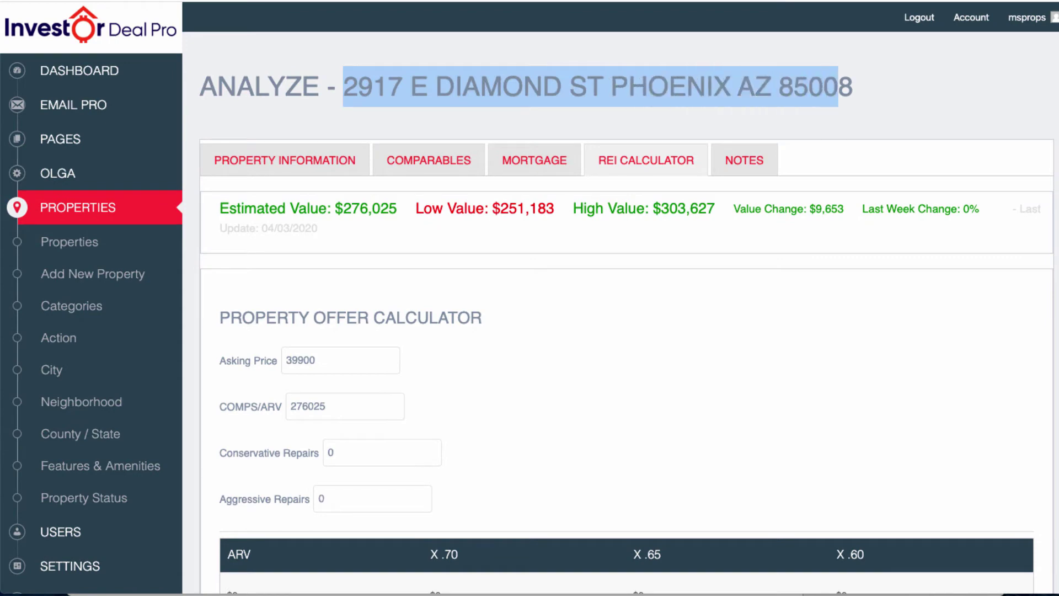
scroll(626, 315, "down", 3)
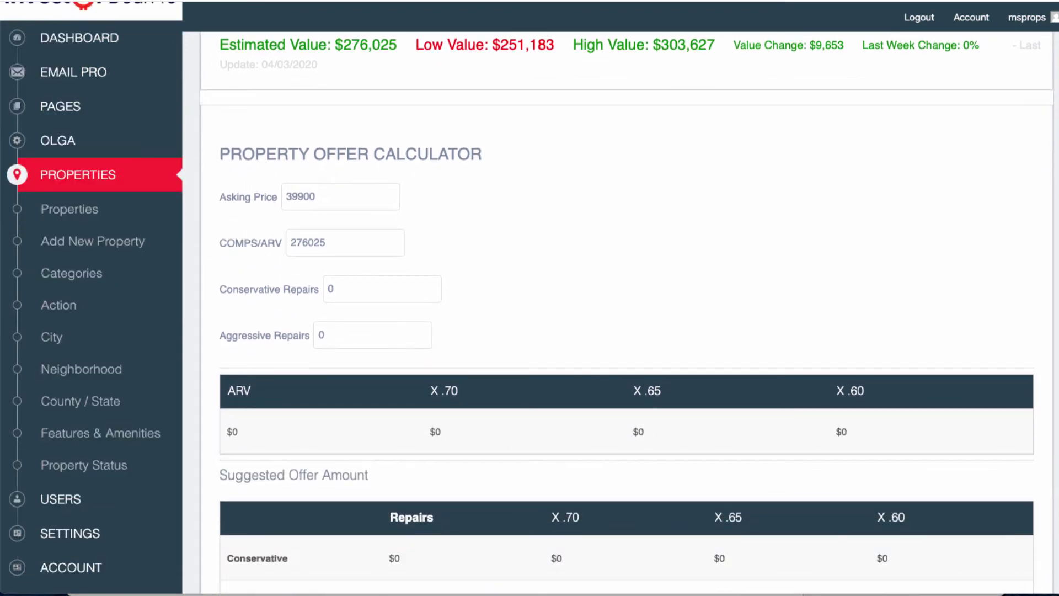
left_click_drag(319, 197, 284, 197)
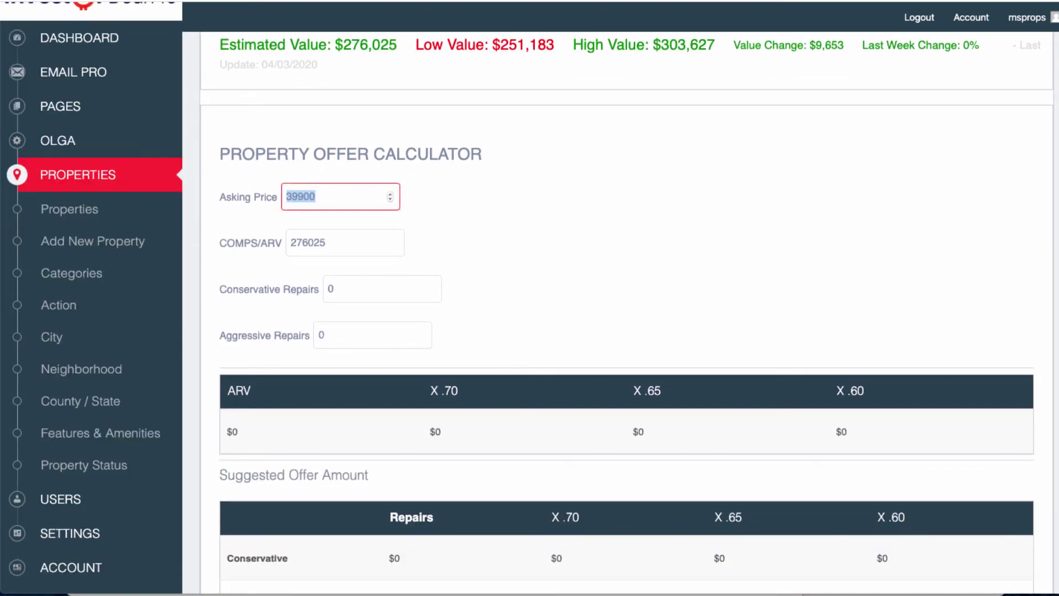
key("Tab")
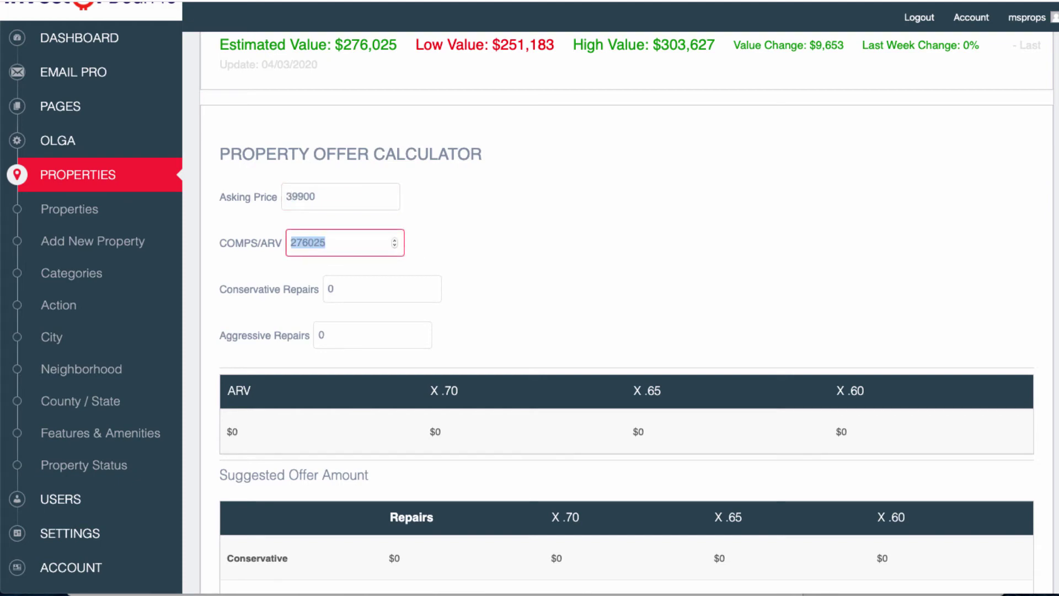
scroll(626, 314, "up", 3)
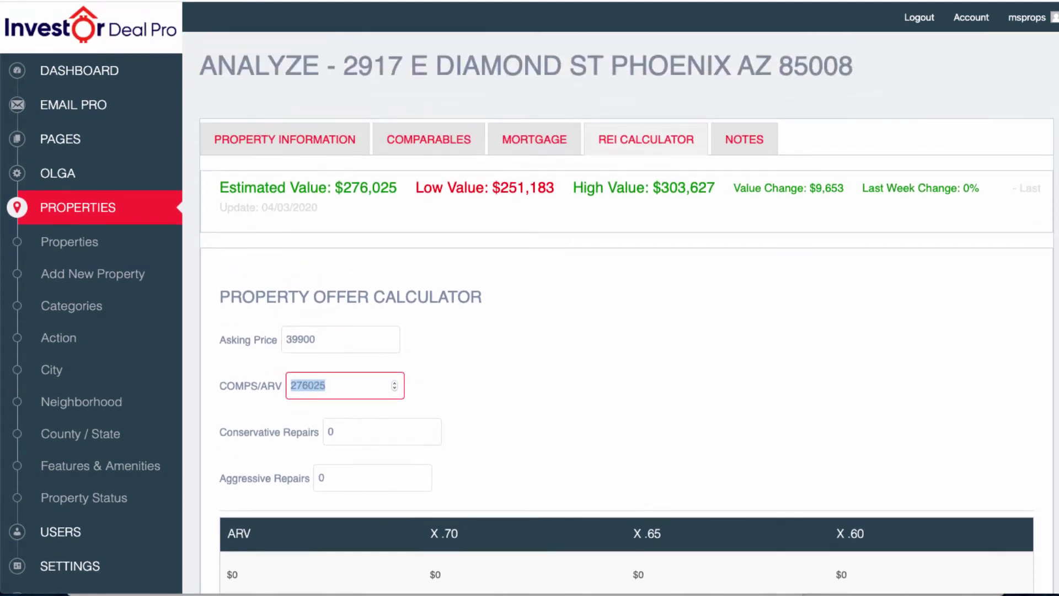
left_click_drag(219, 188, 397, 188)
left_click_drag(331, 385, 290, 384)
Set Conservative Repairs to 20000 and Aggressive Repairs to 30000, then view the computed offers.
left_click(338, 432)
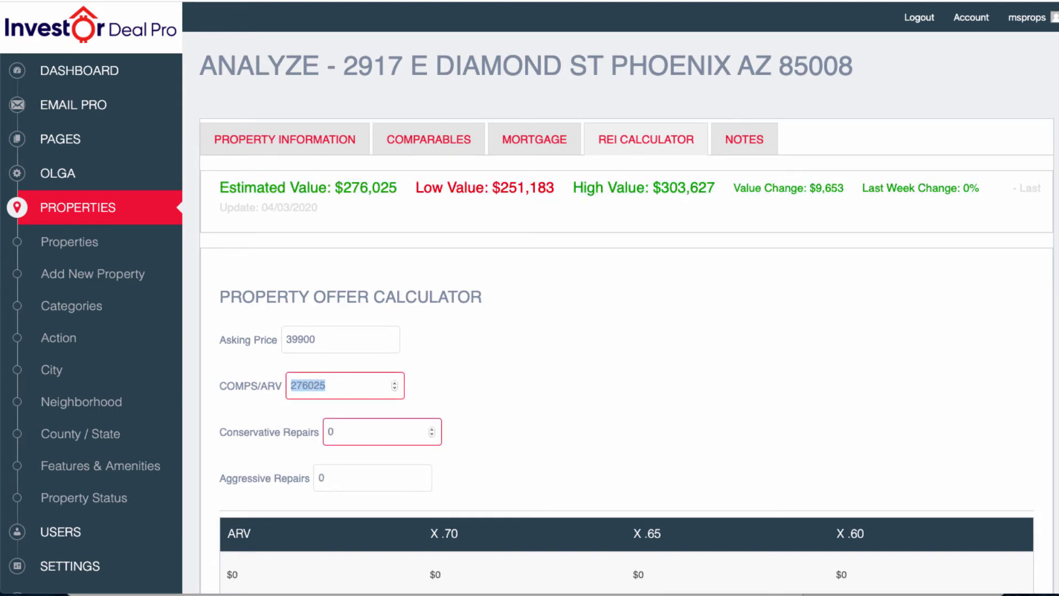
key("BackSpace")
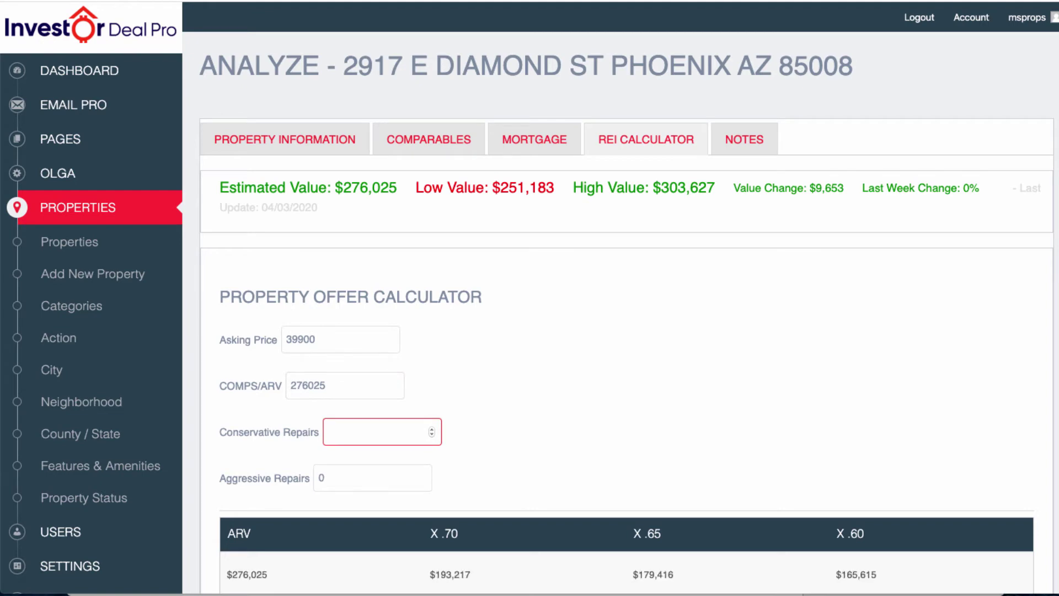
type("20000")
key("Tab")
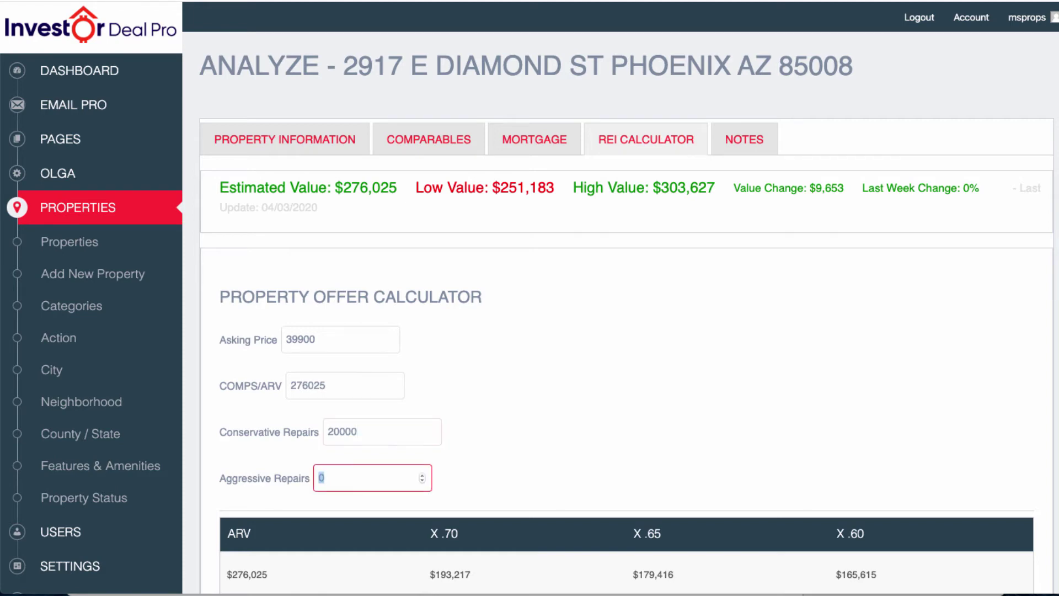
type("30000")
key("Tab")
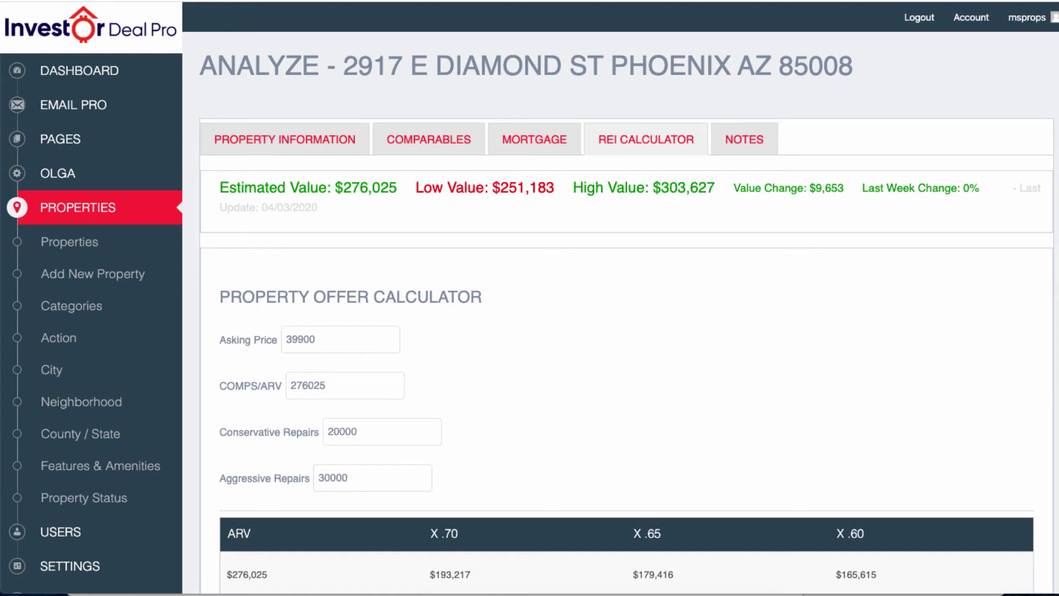
scroll(626, 315, "down", 7)
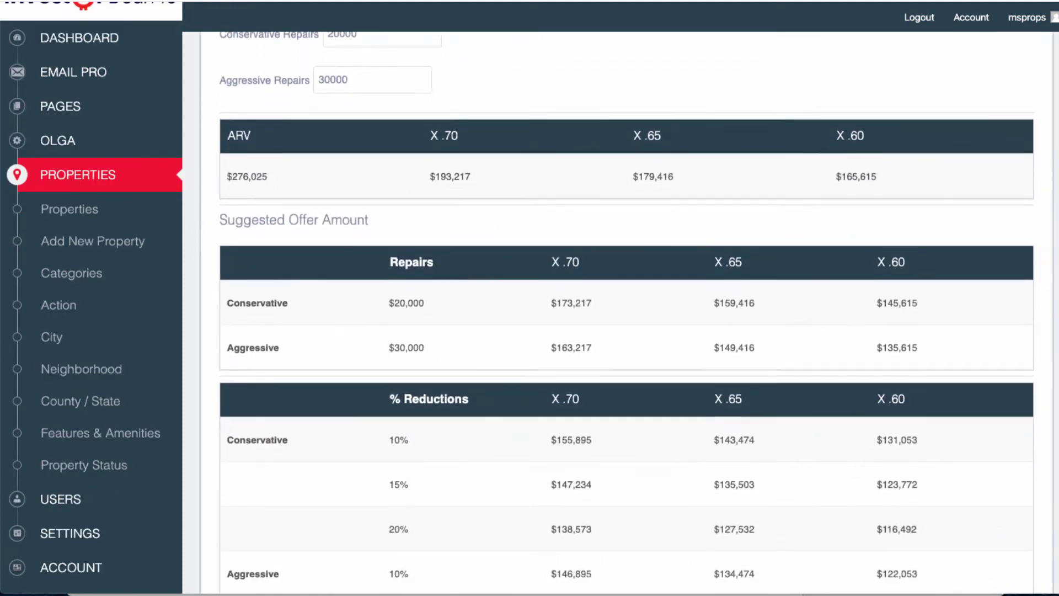
left_click_drag(430, 176, 466, 176)
left_click(466, 178)
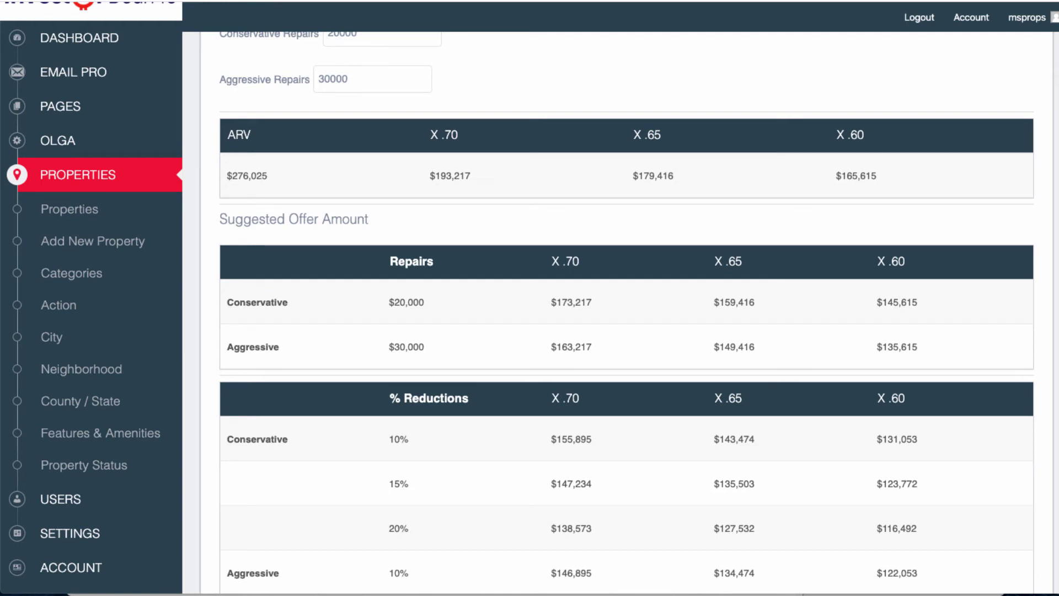
left_click_drag(836, 177, 876, 176)
left_click(856, 175)
left_click_drag(877, 175, 430, 176)
left_click(531, 227)
left_click_drag(219, 219, 368, 219)
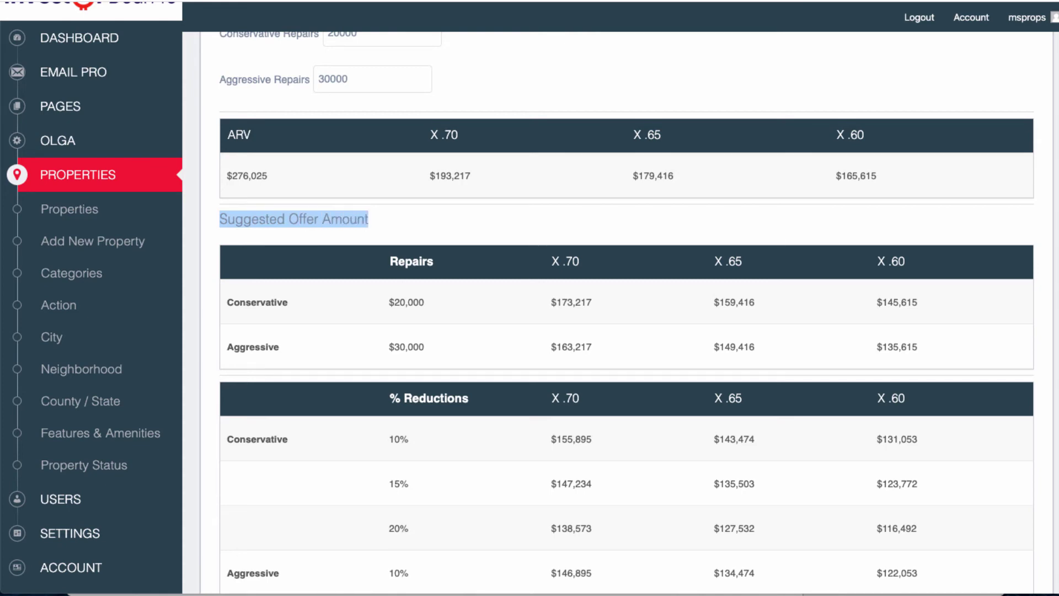
left_click_drag(425, 302, 389, 302)
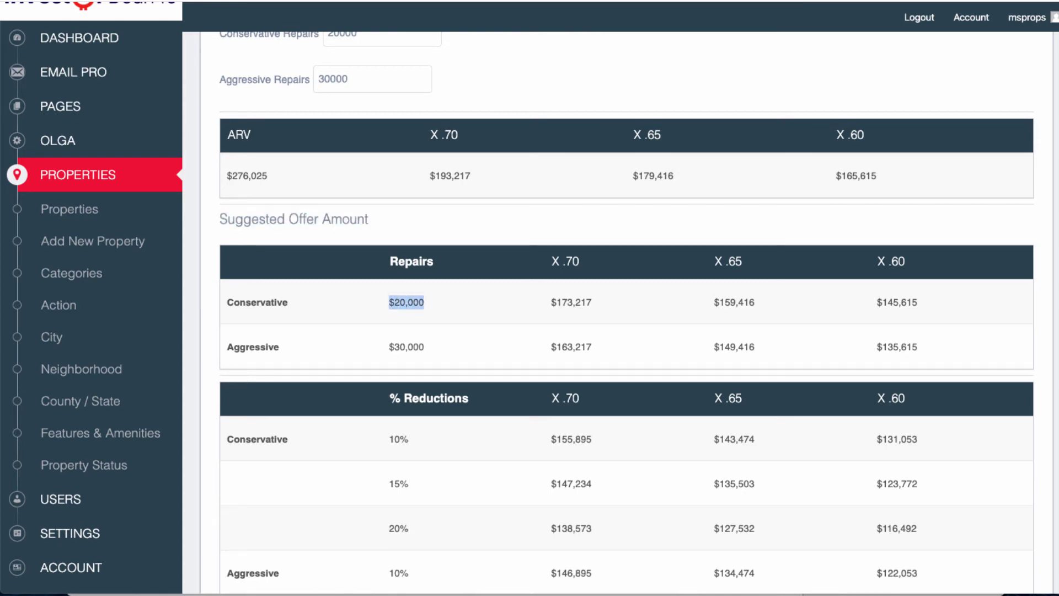
left_click_drag(425, 347, 389, 347)
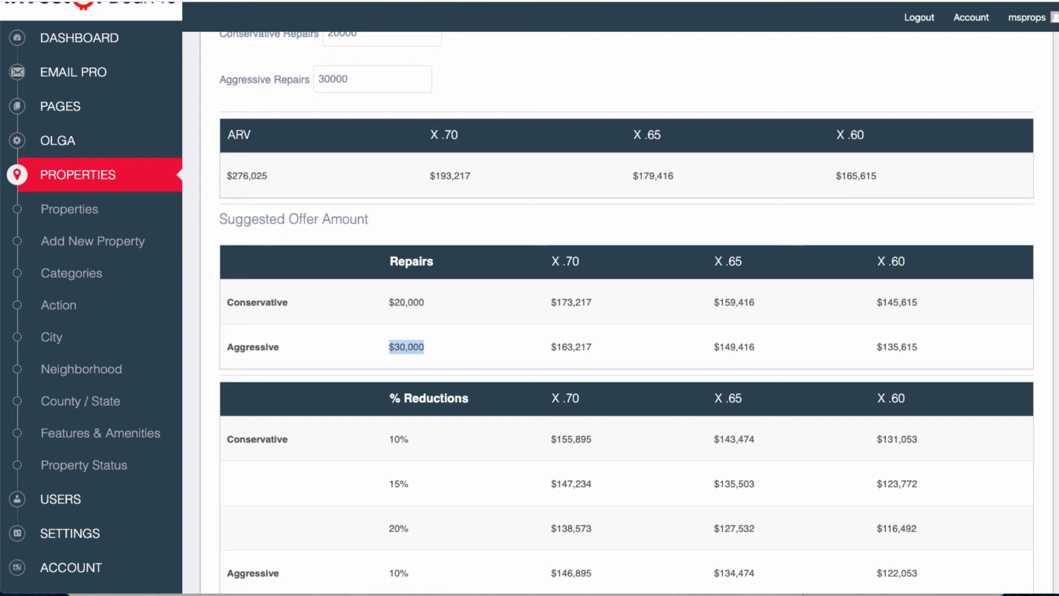
left_click_drag(562, 261, 579, 262)
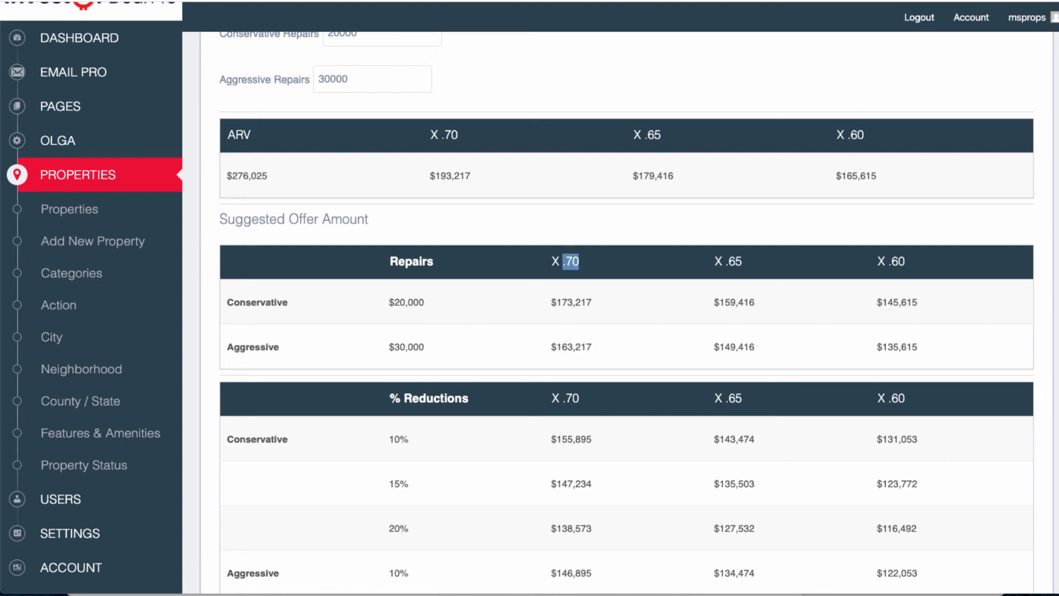
left_click_drag(430, 176, 447, 176)
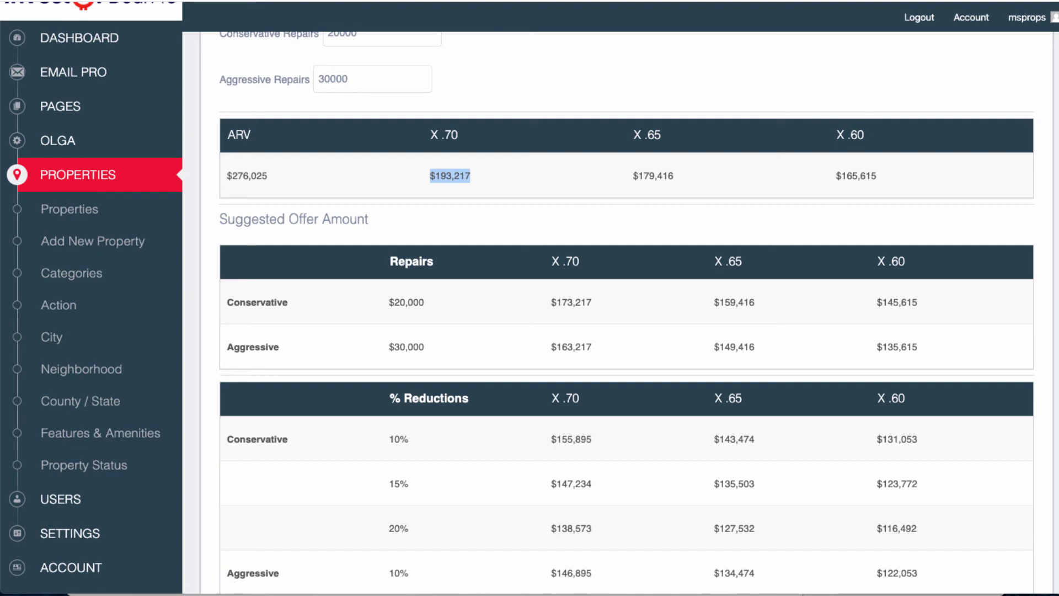
left_click_drag(551, 302, 591, 301)
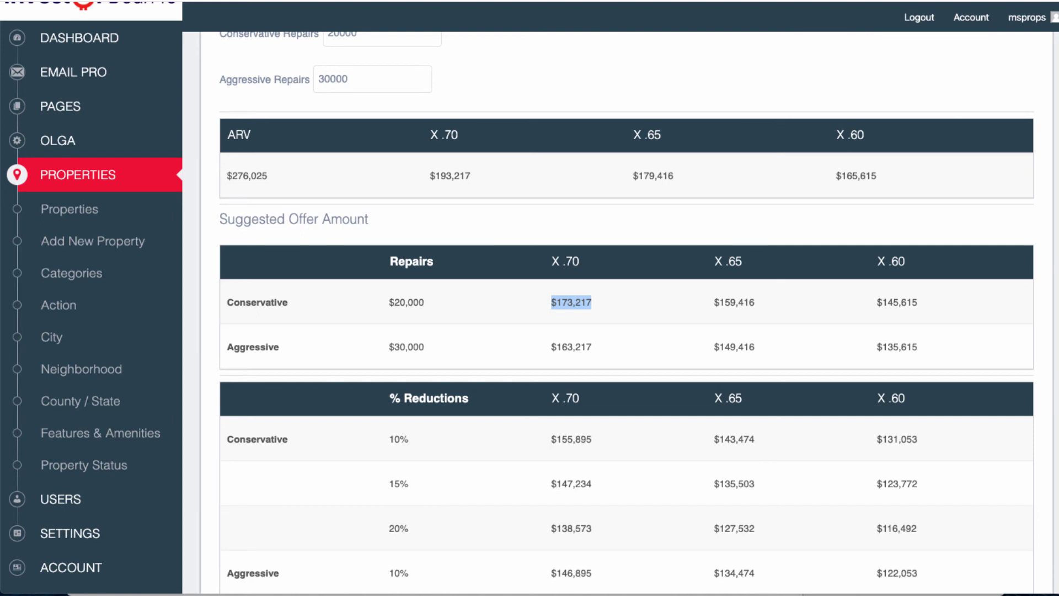
left_click_drag(551, 347, 592, 346)
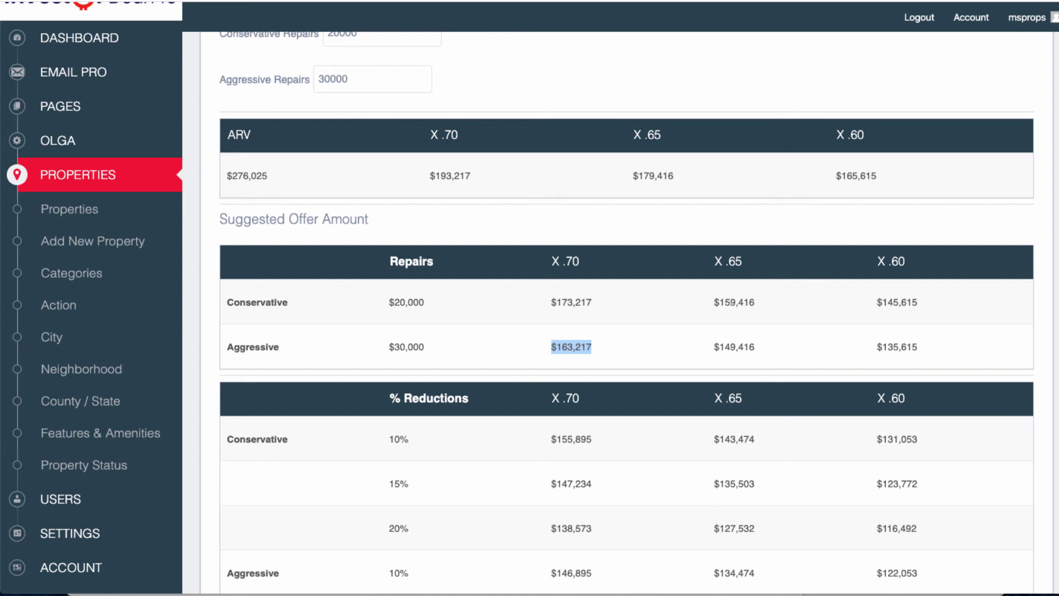
left_click_drag(907, 262, 877, 262)
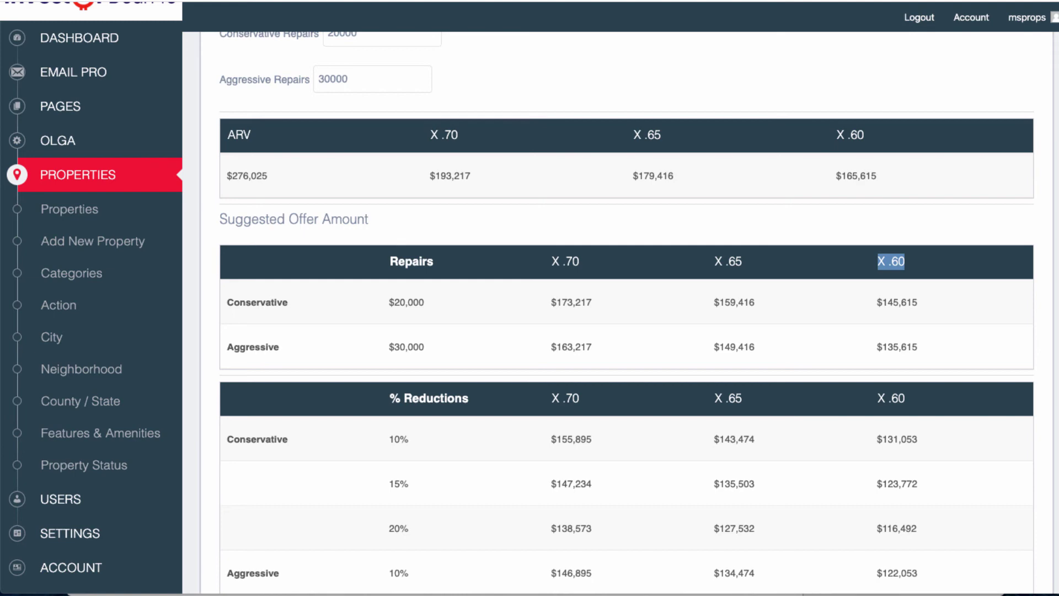
left_click_drag(836, 176, 877, 175)
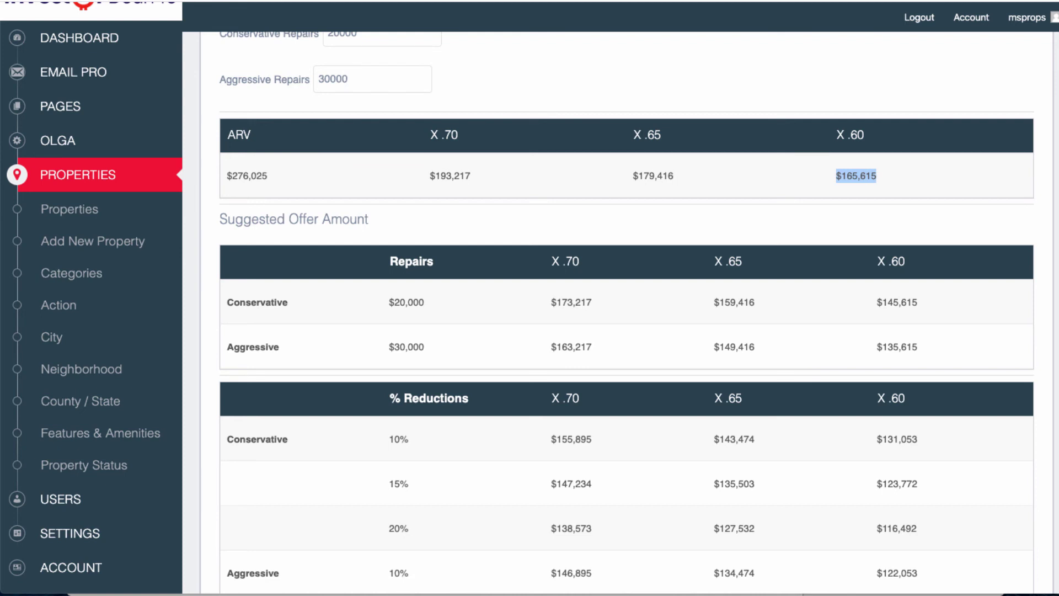
left_click_drag(389, 301, 424, 302)
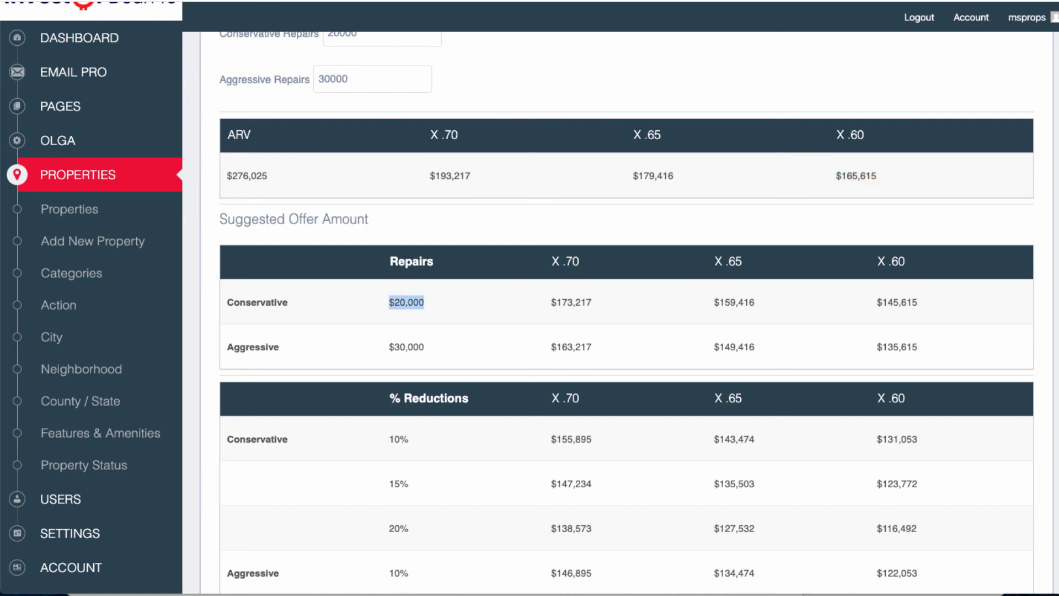
left_click_drag(877, 302, 917, 301)
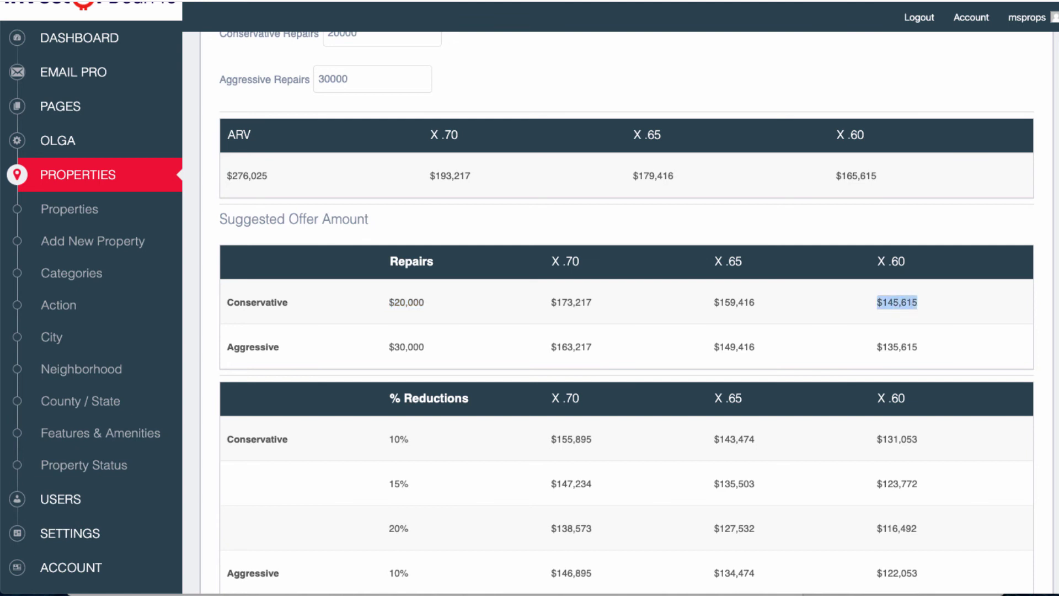
left_click_drag(389, 346, 425, 346)
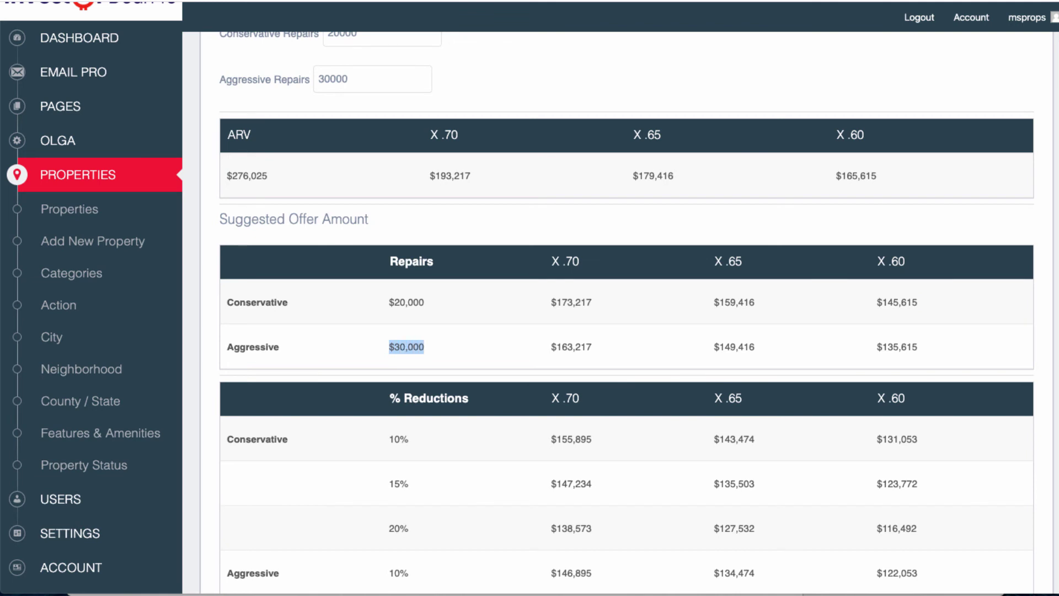
left_click_drag(877, 346, 917, 347)
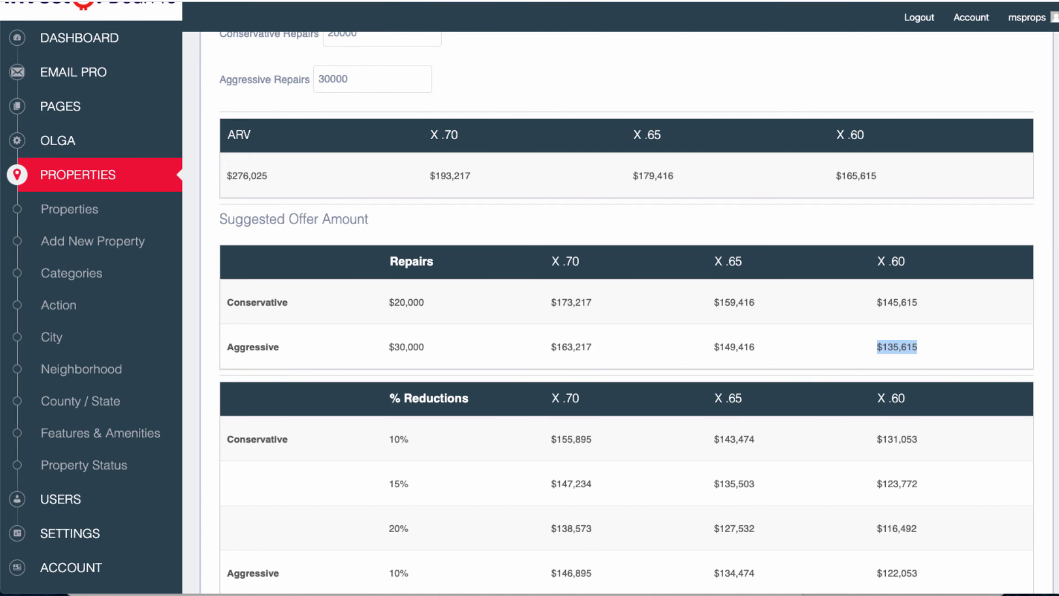
left_click_drag(919, 301, 877, 301)
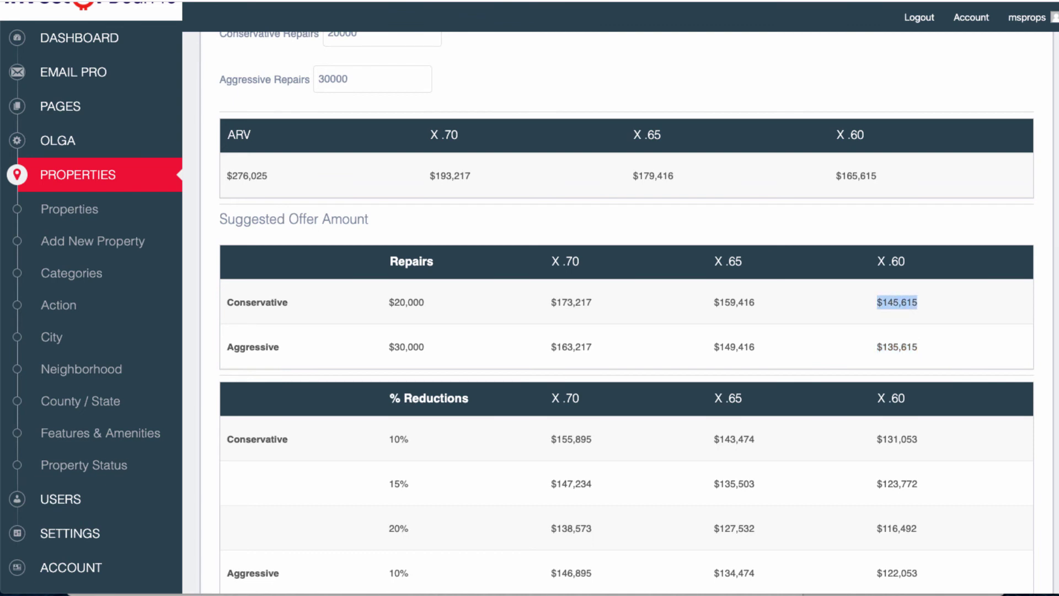
scroll(625, 309, "down", 3)
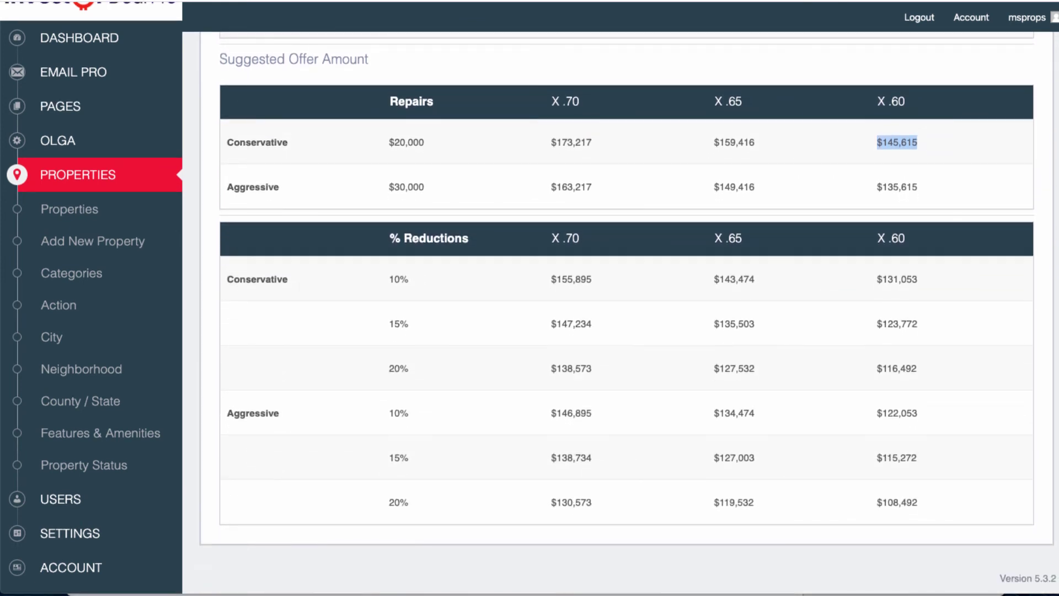
left_click_drag(389, 237, 468, 238)
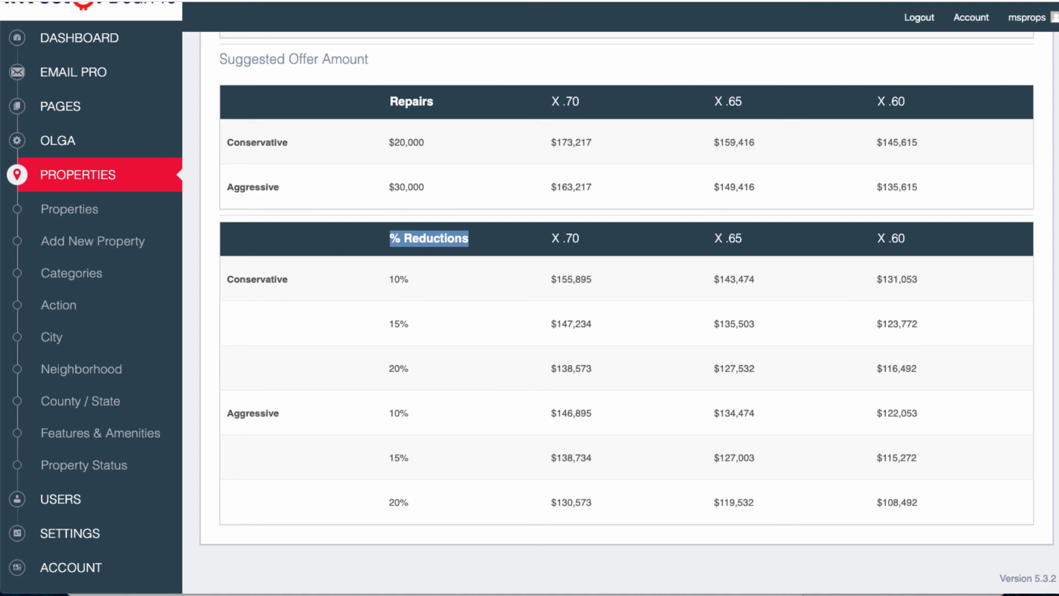
left_click_drag(918, 188, 877, 143)
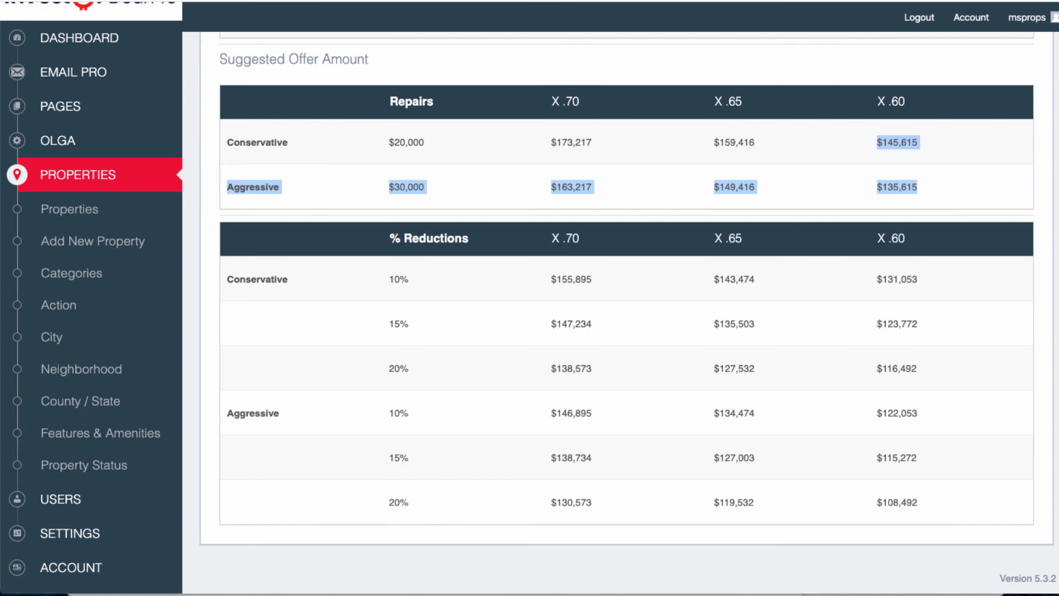
left_click(878, 148)
scroll(626, 313, "up", 9)
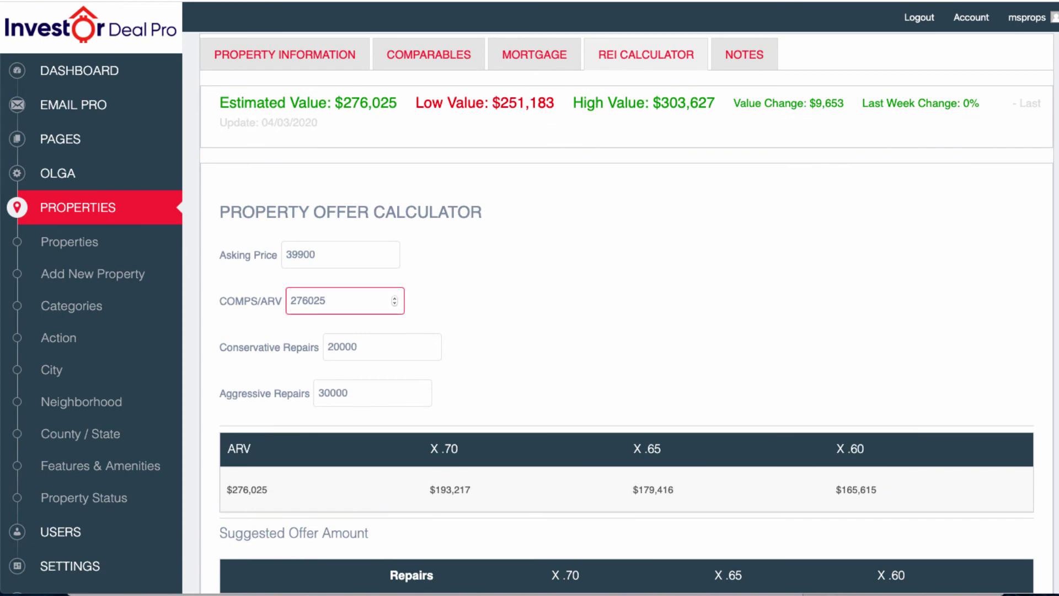
left_click_drag(327, 301, 289, 301)
scroll(626, 313, "down", 7)
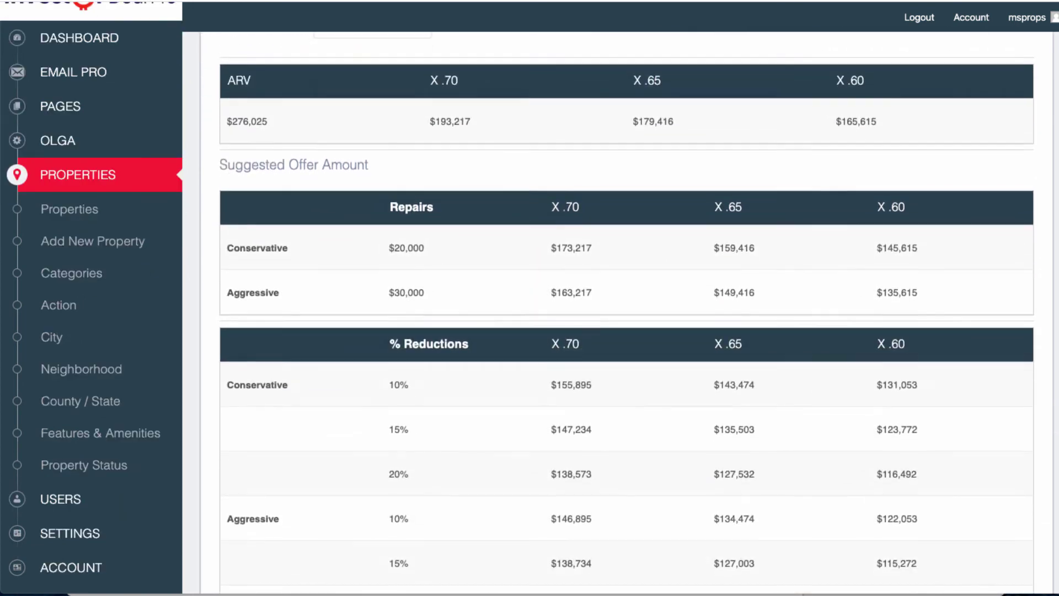
scroll(626, 312, "up", 7)
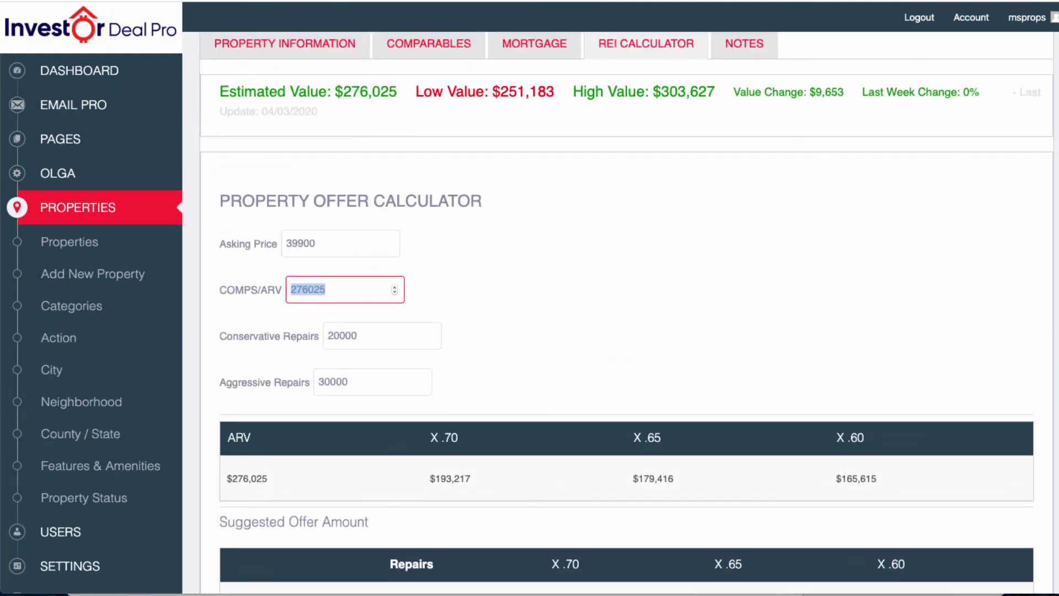
scroll(626, 313, "down", 7)
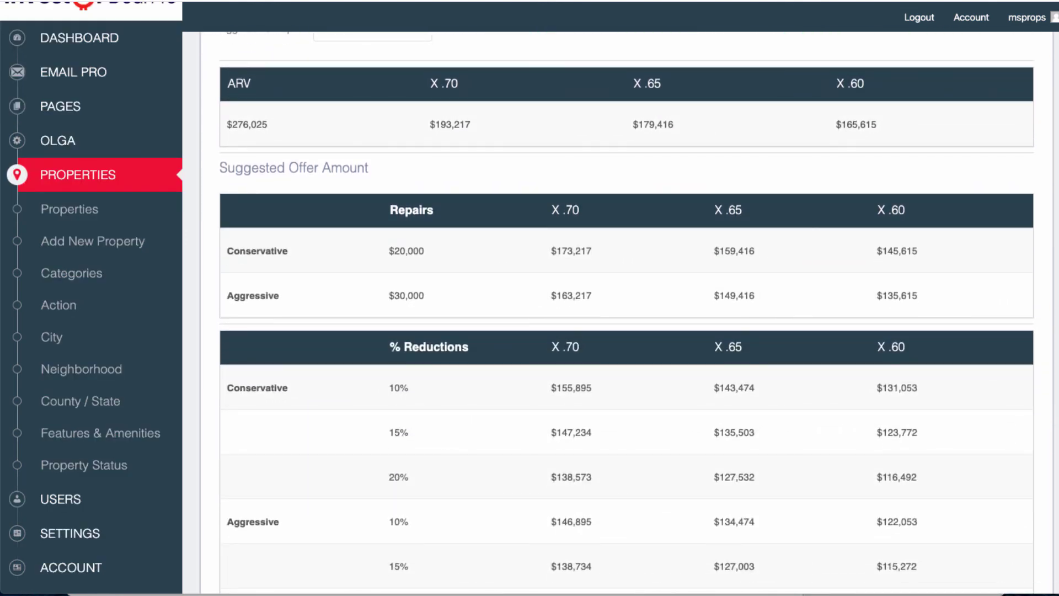
double_click(247, 124)
left_click_drag(389, 251, 425, 251)
scroll(626, 312, "down", 3)
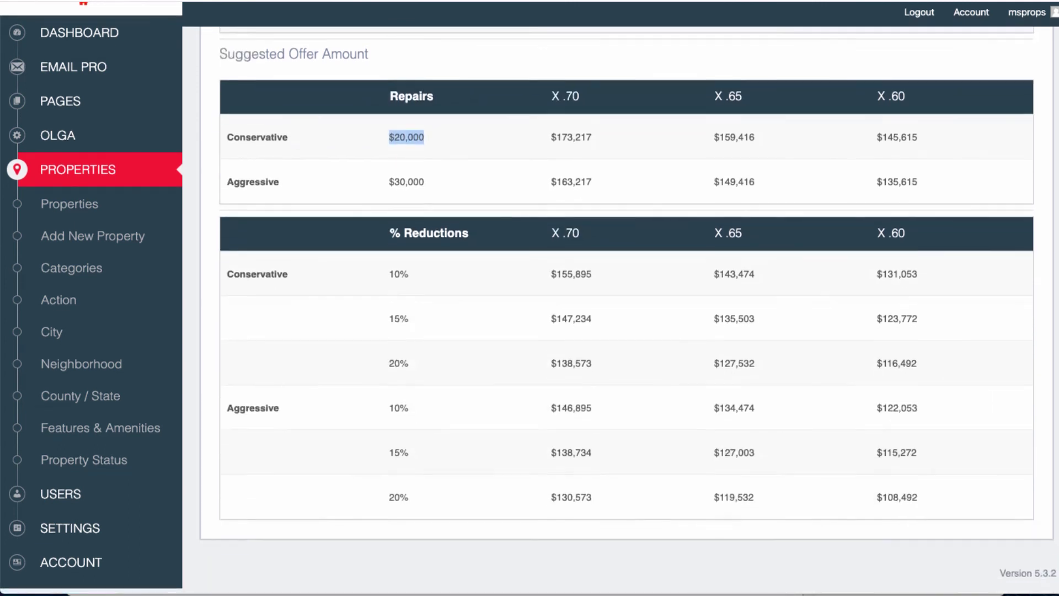
left_click_drag(388, 279, 409, 279)
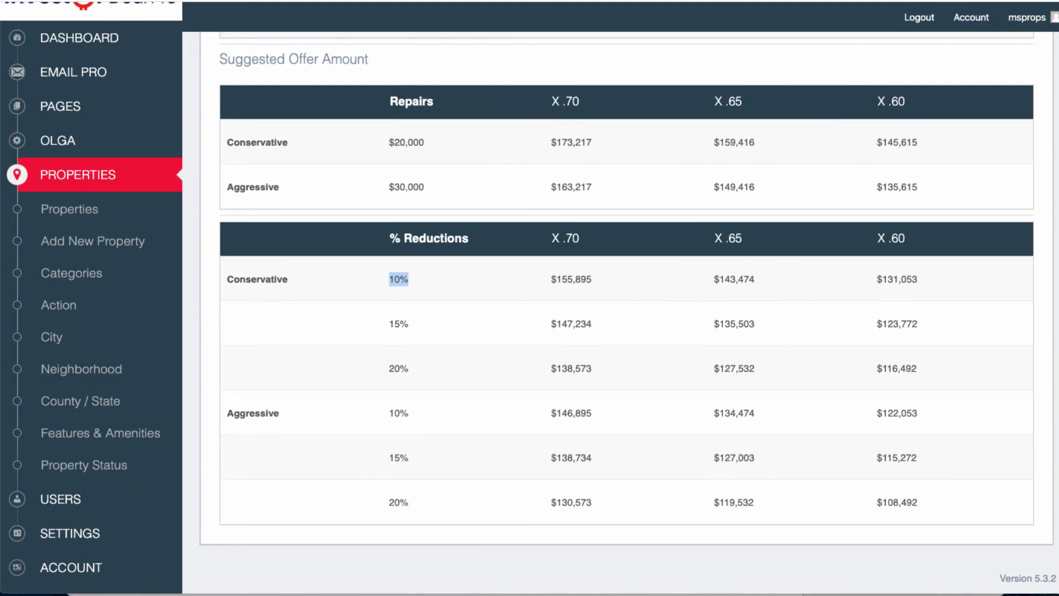
left_click_drag(887, 238, 905, 238)
left_click_drag(877, 279, 917, 279)
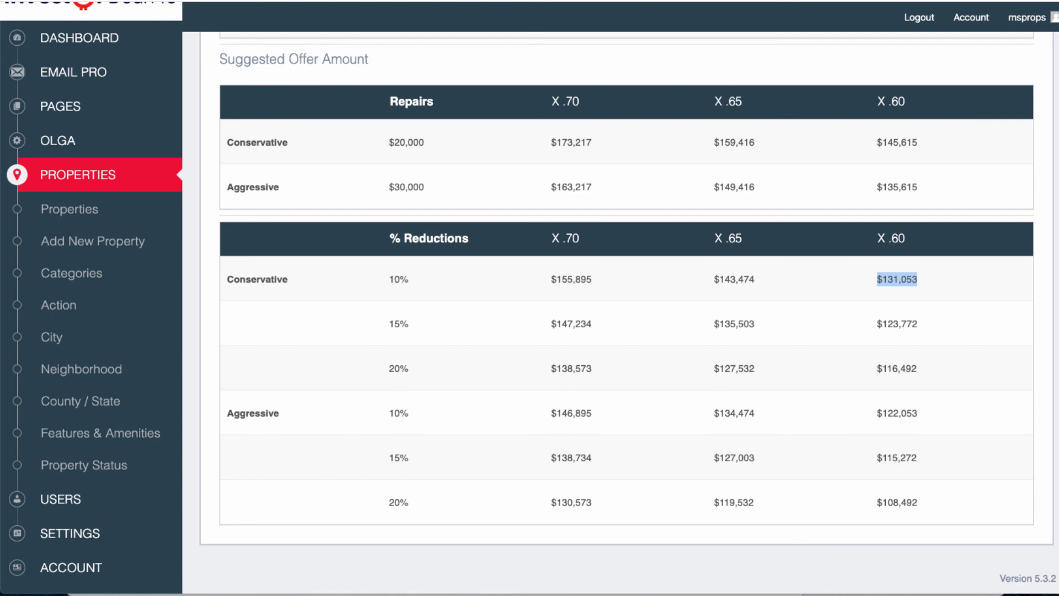
left_click_drag(877, 324, 918, 324)
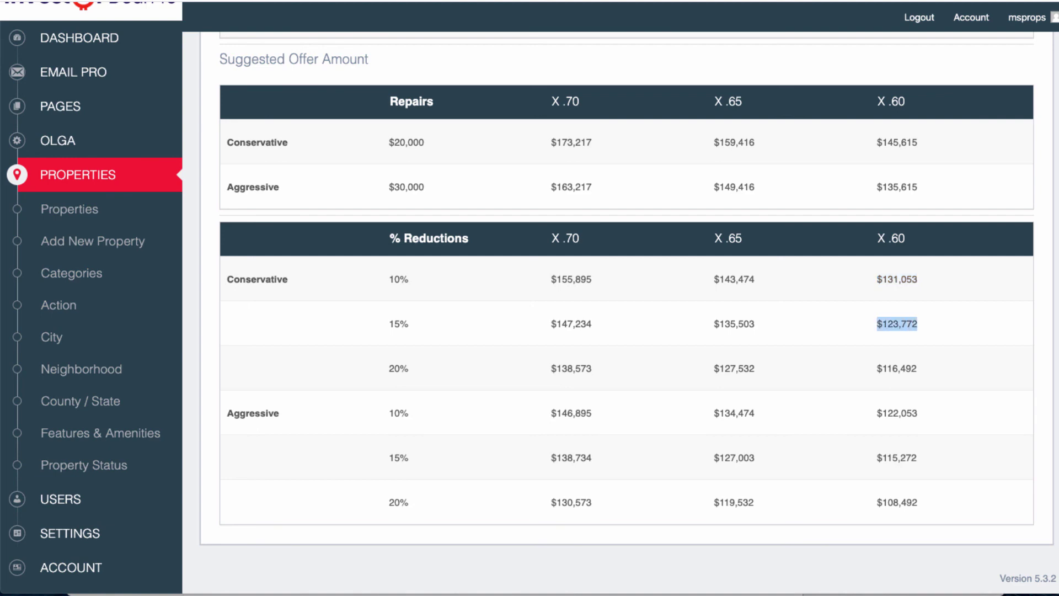
left_click_drag(876, 368, 916, 369)
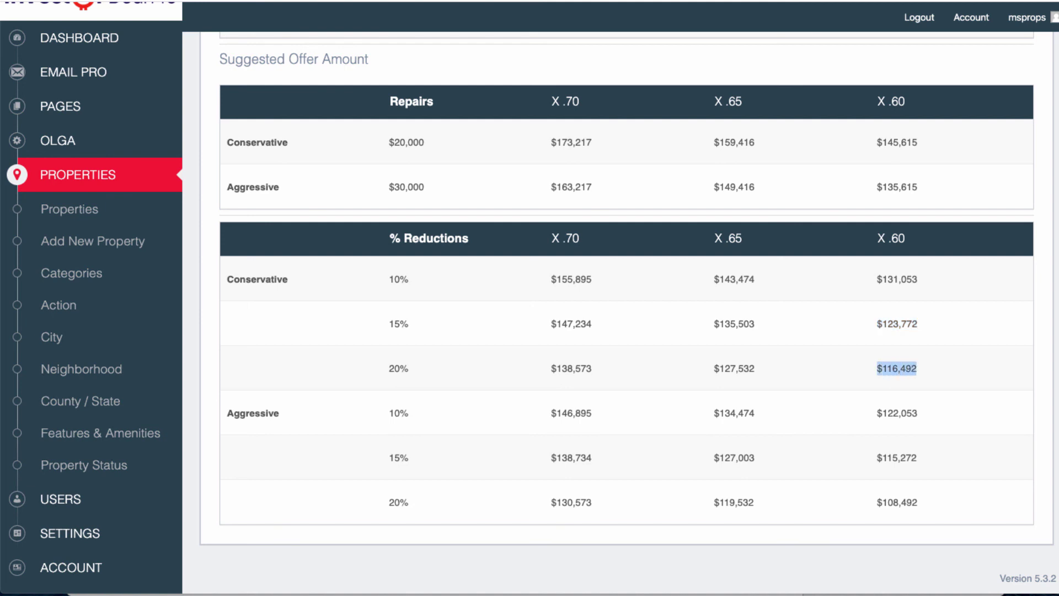
left_click_drag(876, 413, 917, 501)
scroll(629, 309, "up", 10)
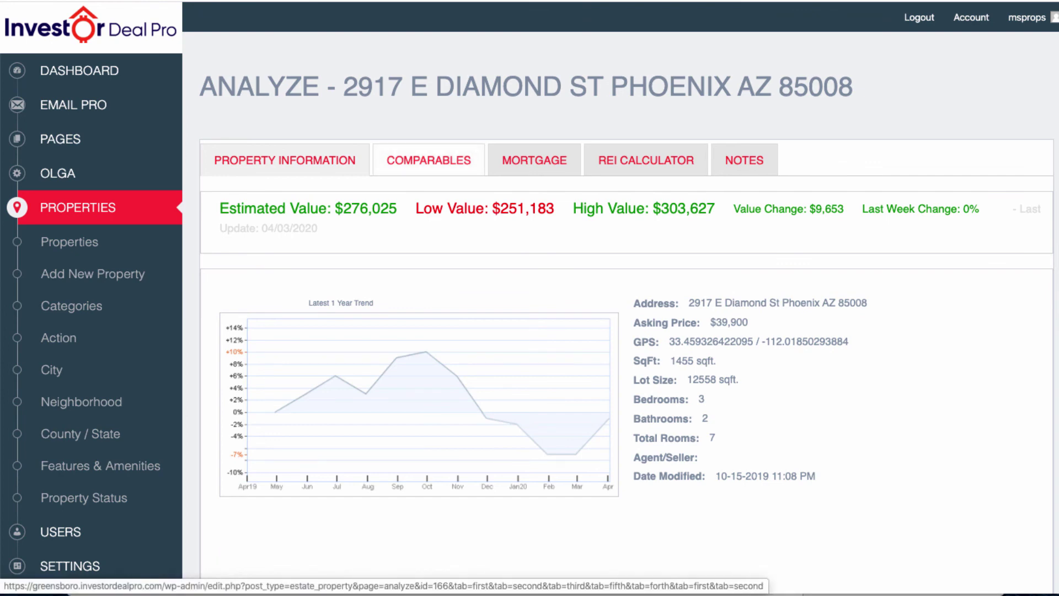
left_click(429, 160)
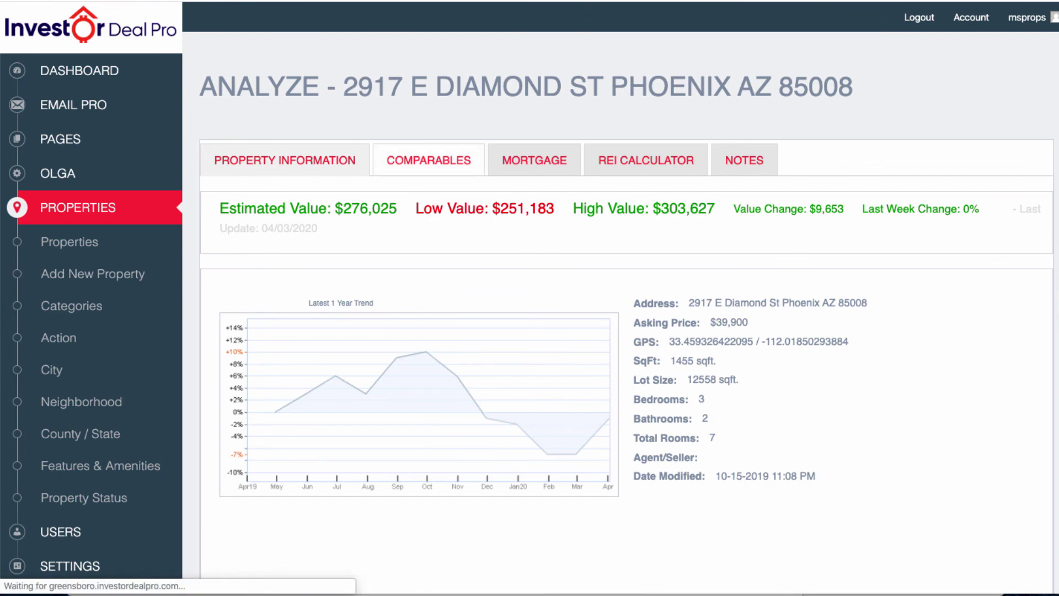
scroll(617, 309, "down", 3)
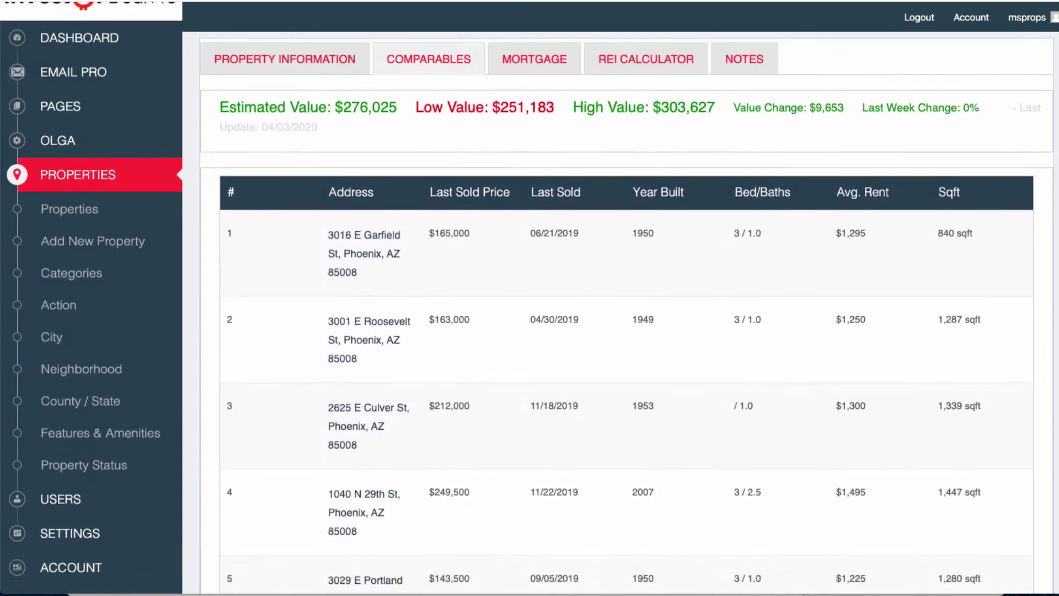
scroll(618, 309, "up", 3)
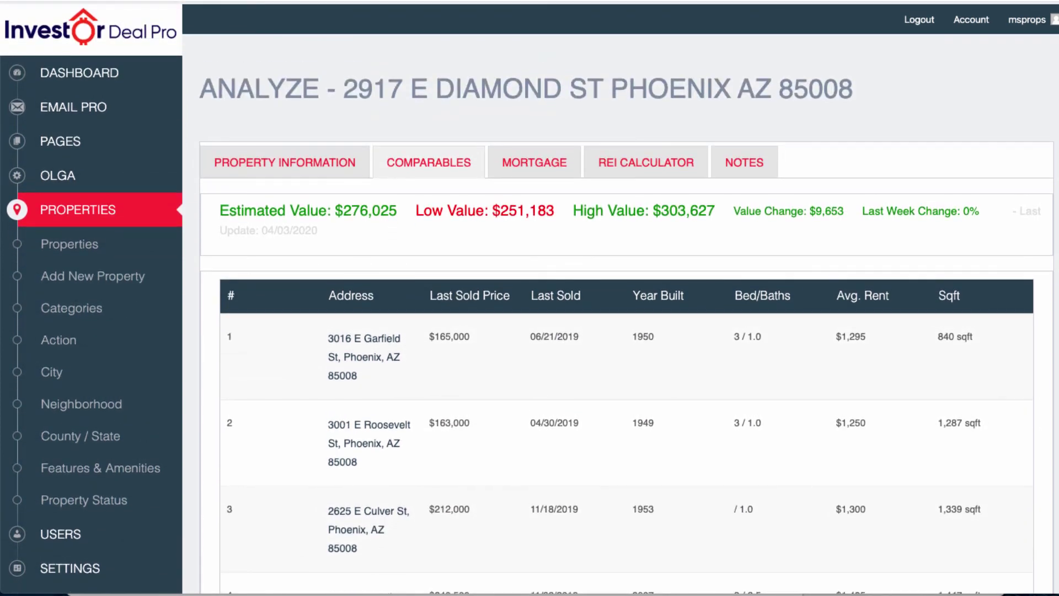